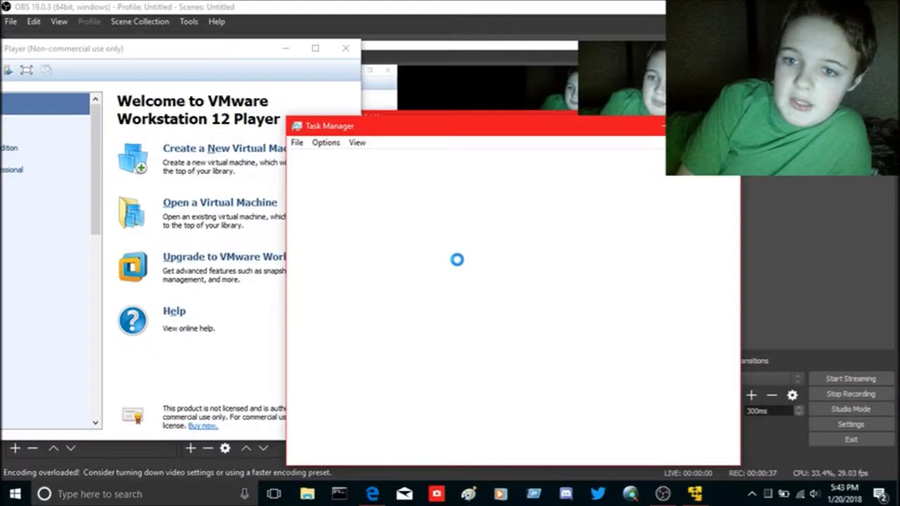
Examine the computer's CPU performance details in Task Manager and close it.
drag(473, 130, 585, 57)
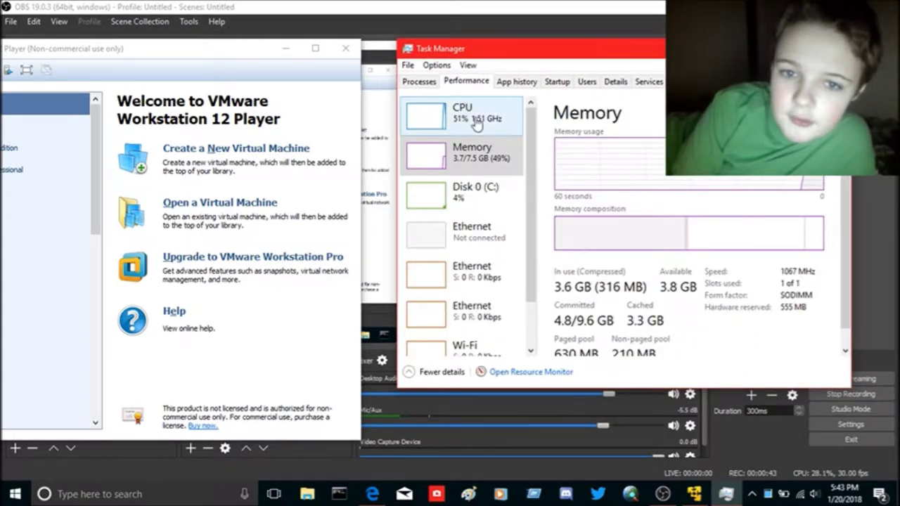
click(463, 132)
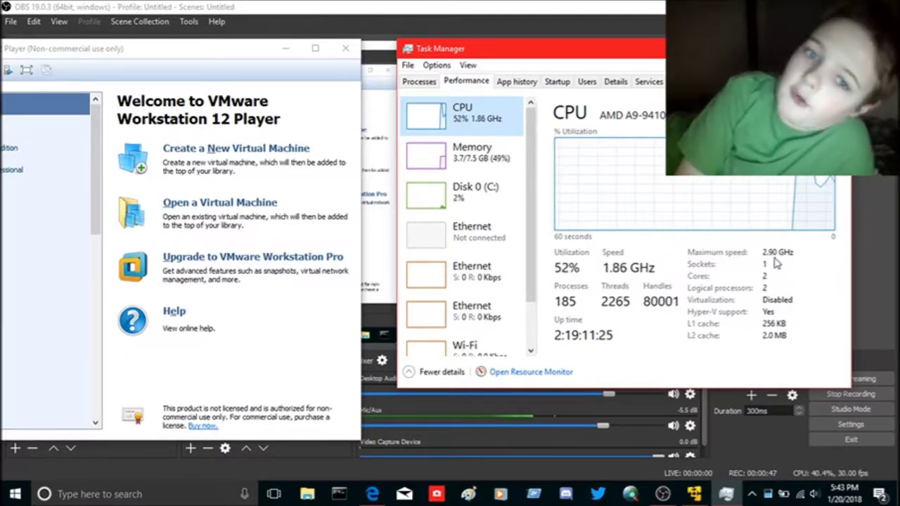
key(alt+F4)
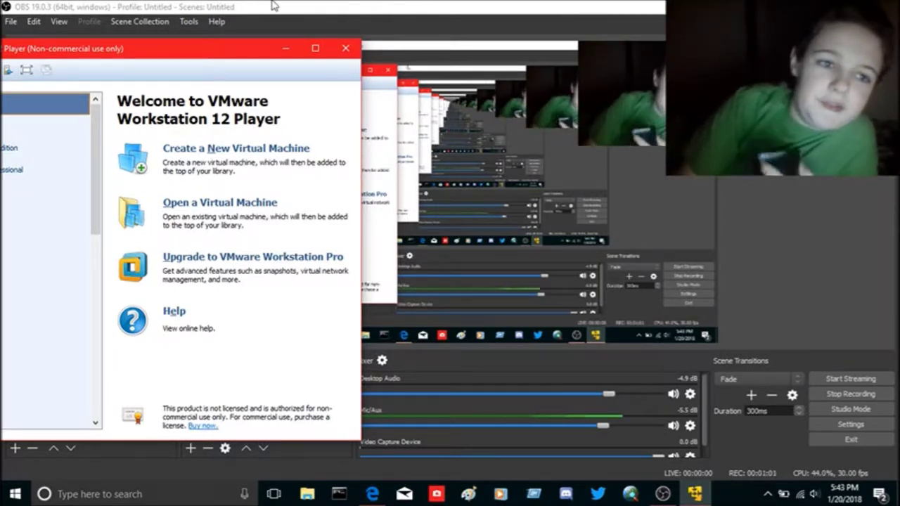
Bring the VMware Player window fully into view and browse the virtual machine library, viewing the Windows Millenium Edition Destruction machine's details.
drag(133, 57, 349, 52)
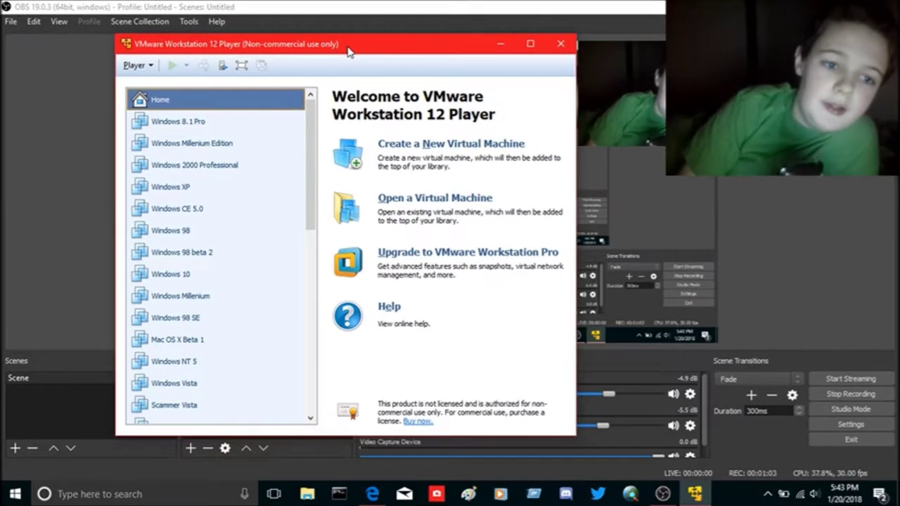
drag(313, 181, 318, 385)
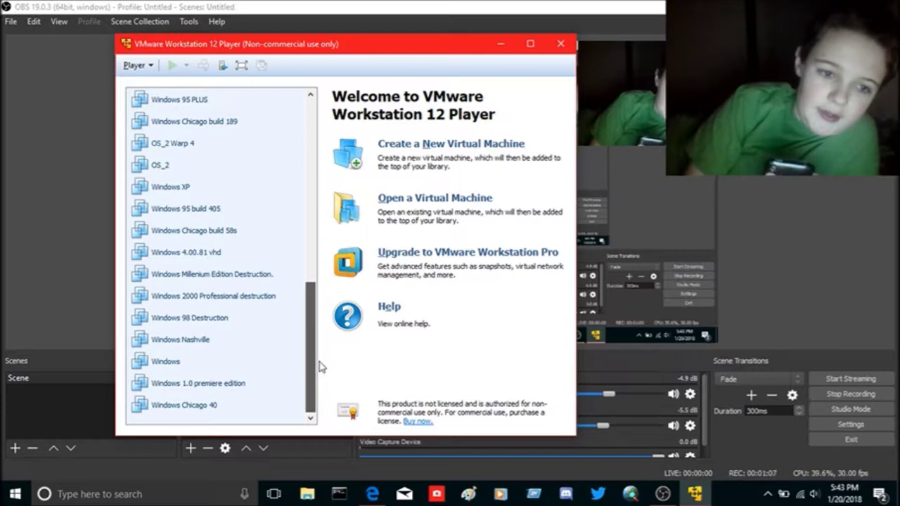
click(207, 323)
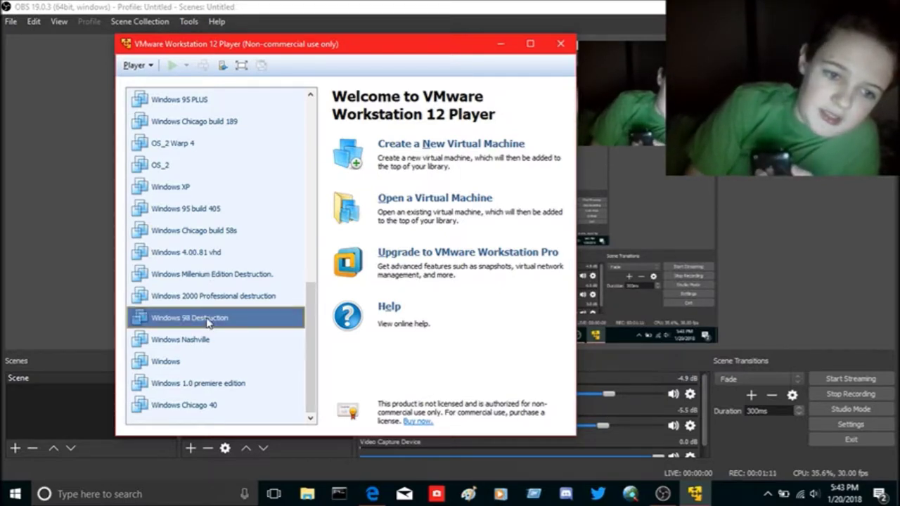
click(199, 298)
click(198, 280)
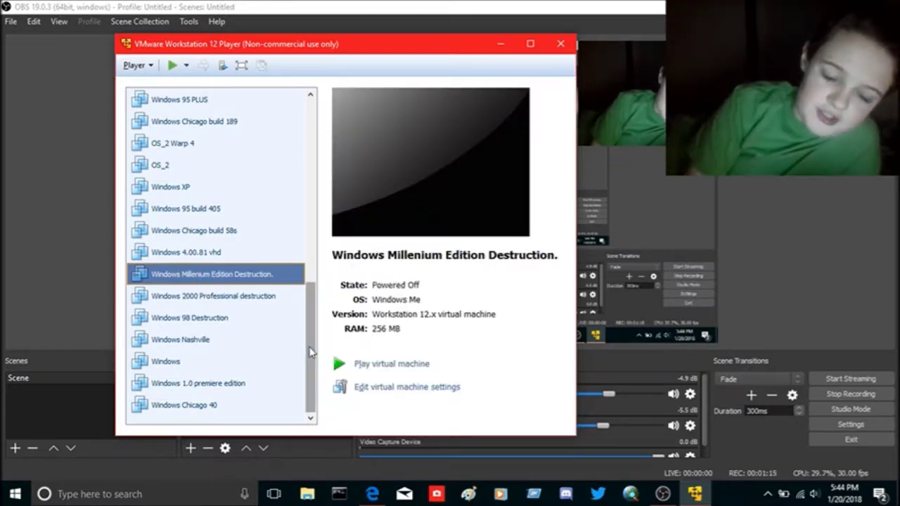
drag(310, 351, 361, 140)
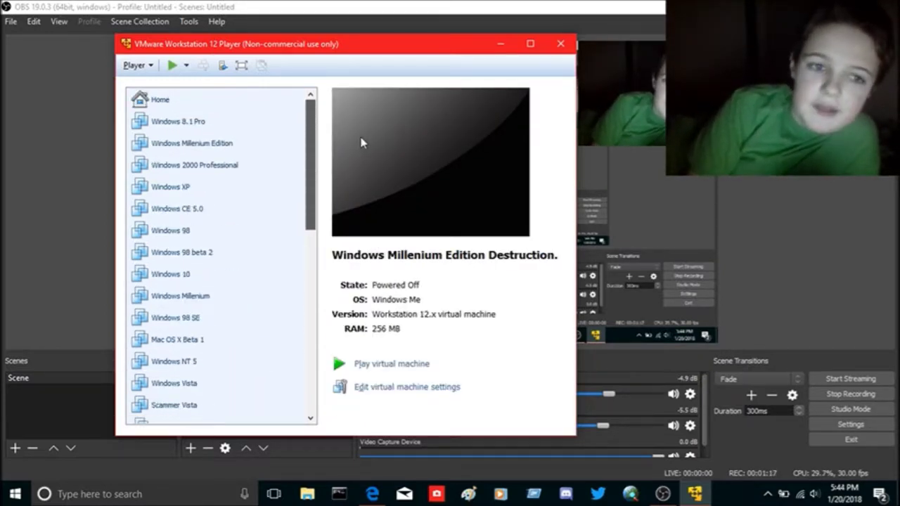
Start the Windows XP virtual machine and dismiss the virtual printing notice.
click(186, 125)
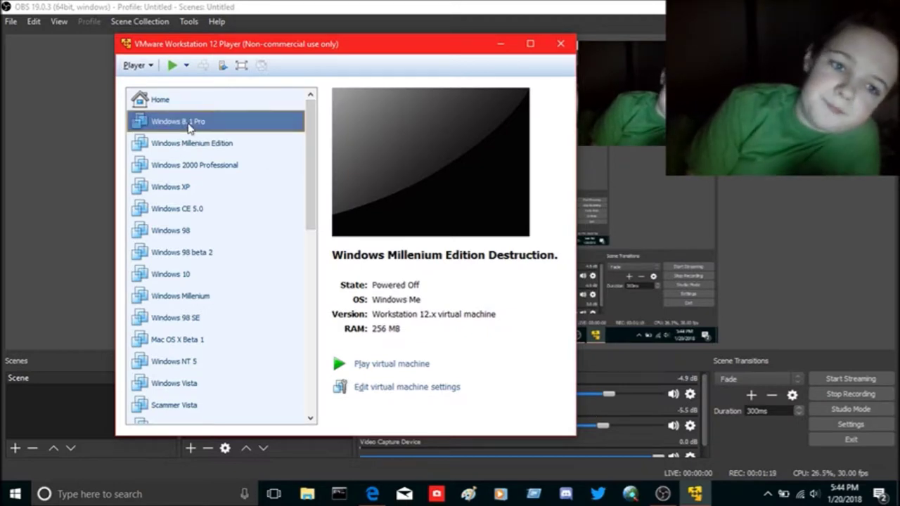
click(203, 185)
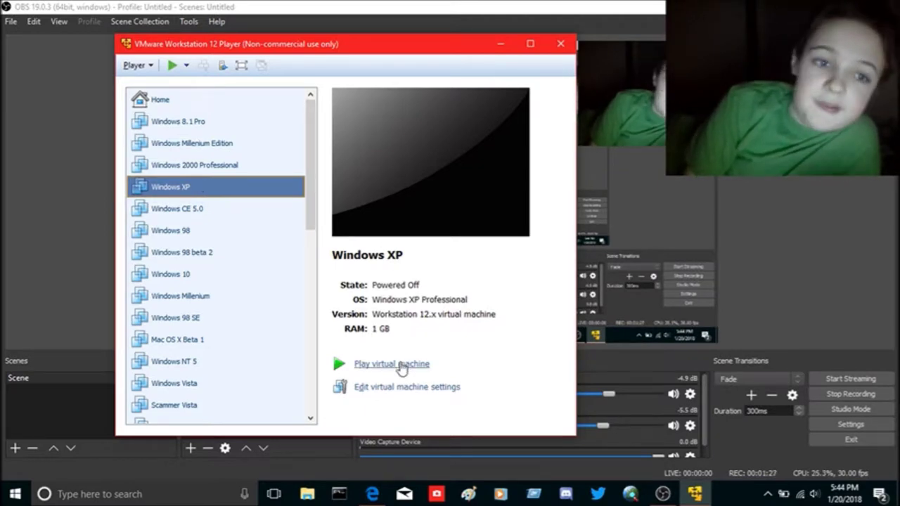
click(172, 66)
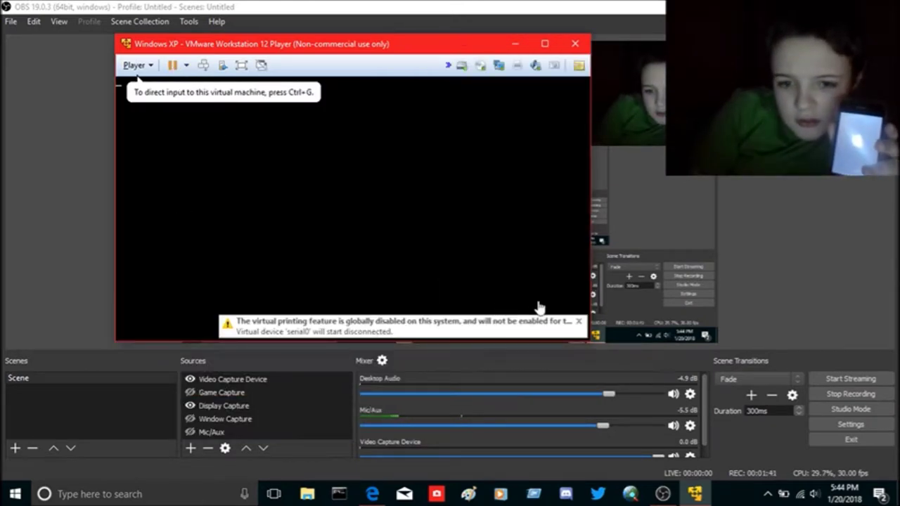
click(580, 323)
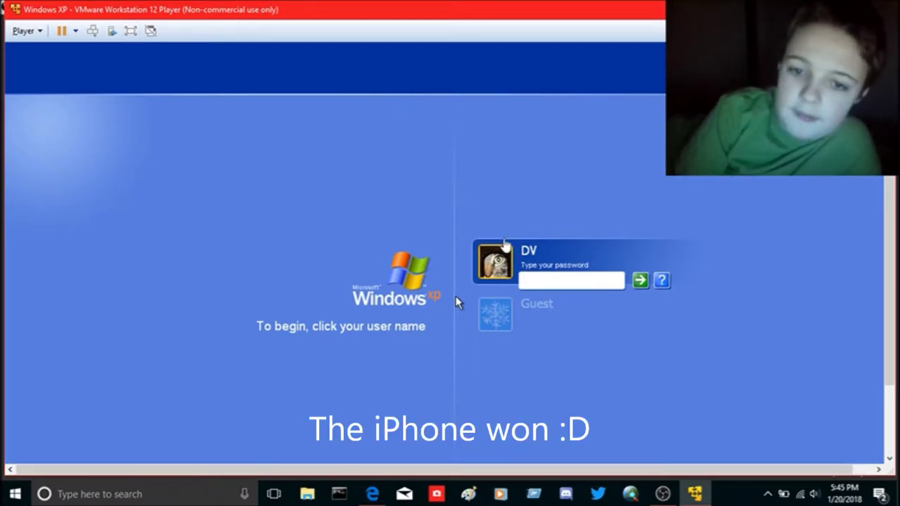
Sign in to the Windows XP guest with the account password.
click(570, 265)
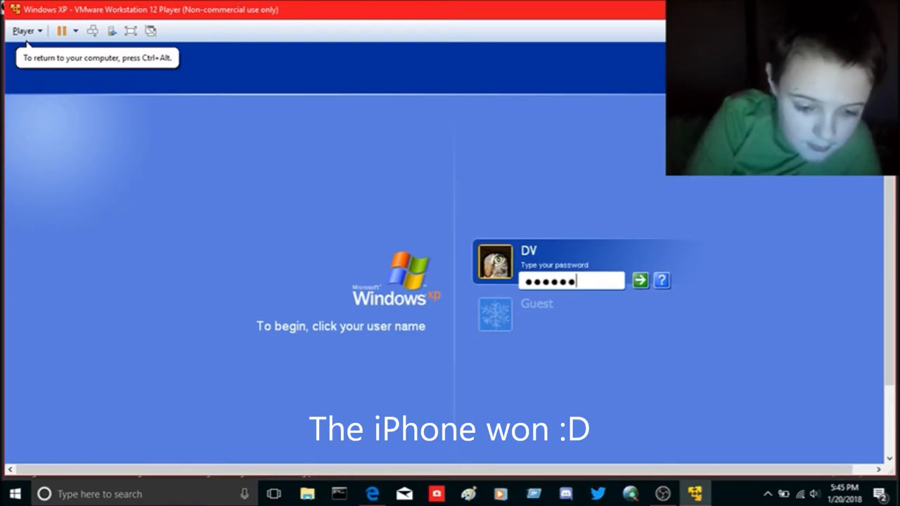
key(Return)
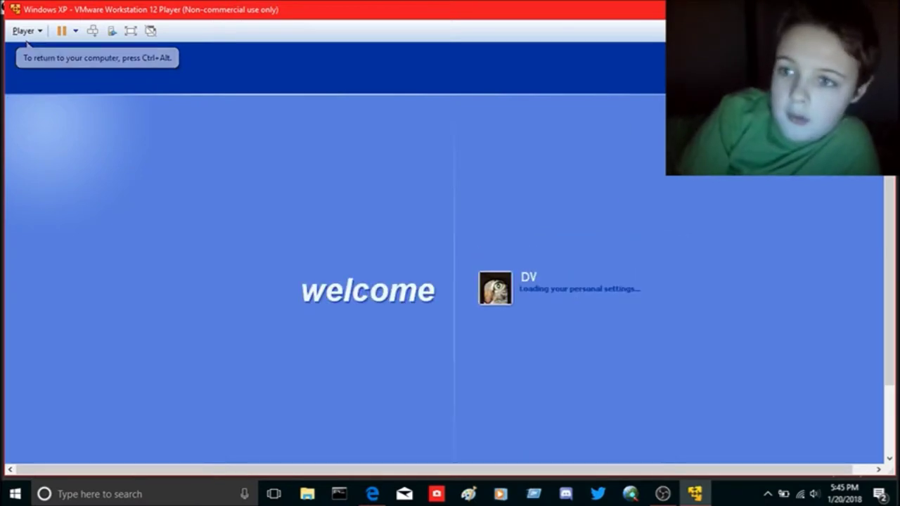
Try the Windows XP machine in full screen and return it to windowed mode.
click(129, 31)
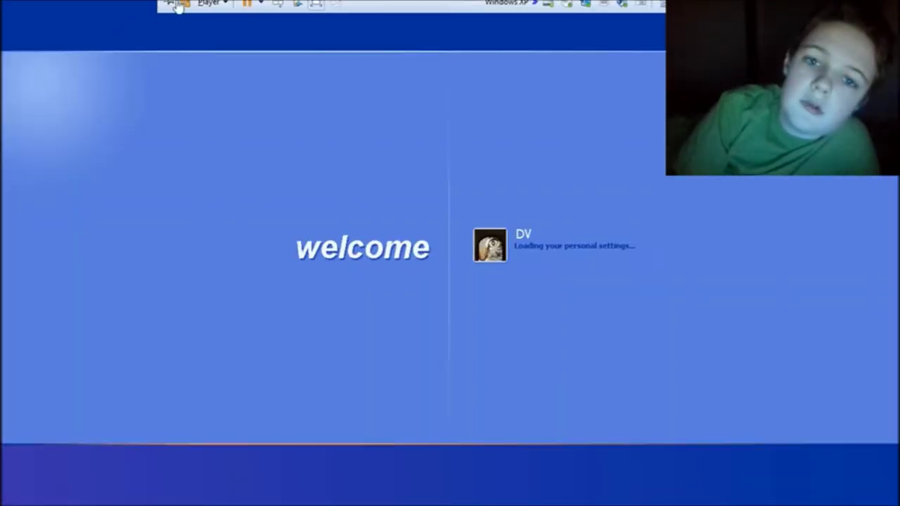
key(alt+Tab)
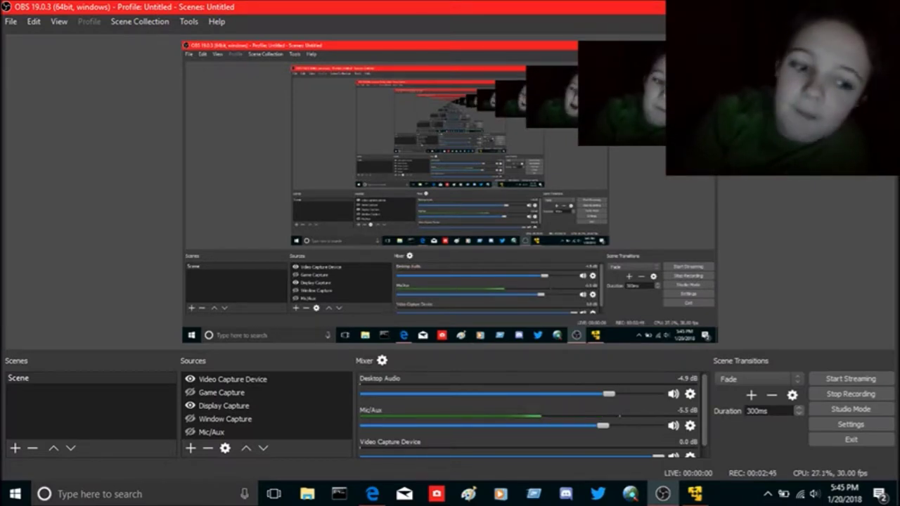
key(alt+Tab)
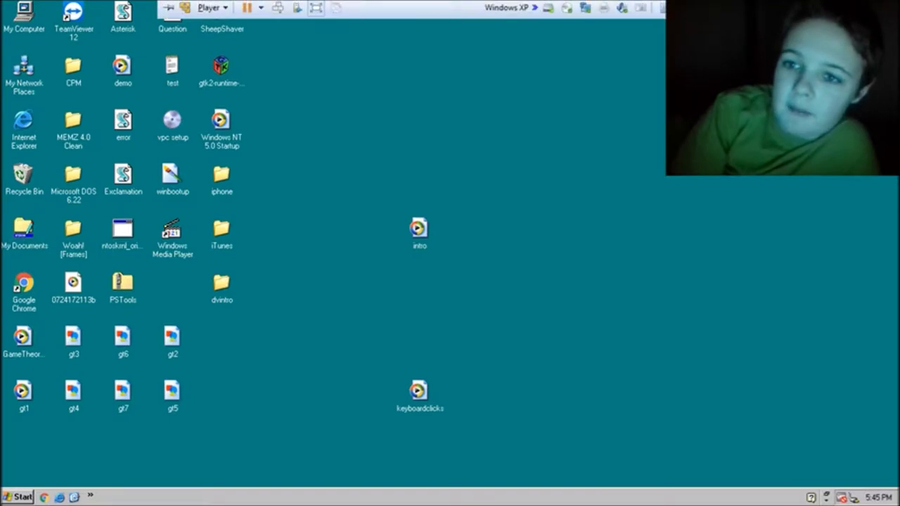
click(659, 9)
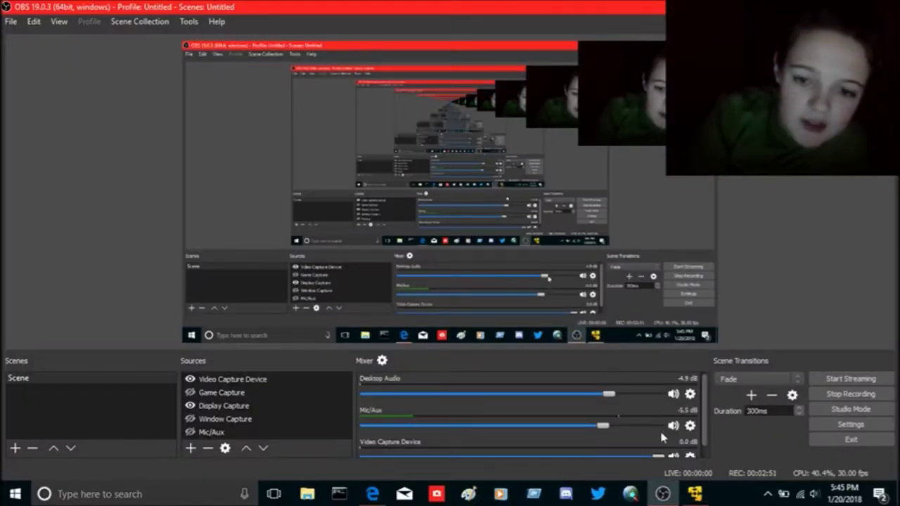
click(694, 494)
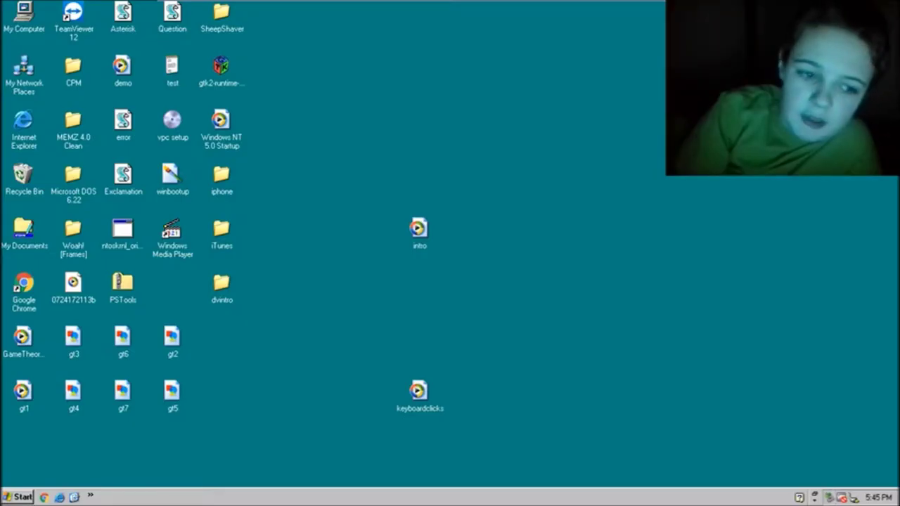
mouse_move(388, 4)
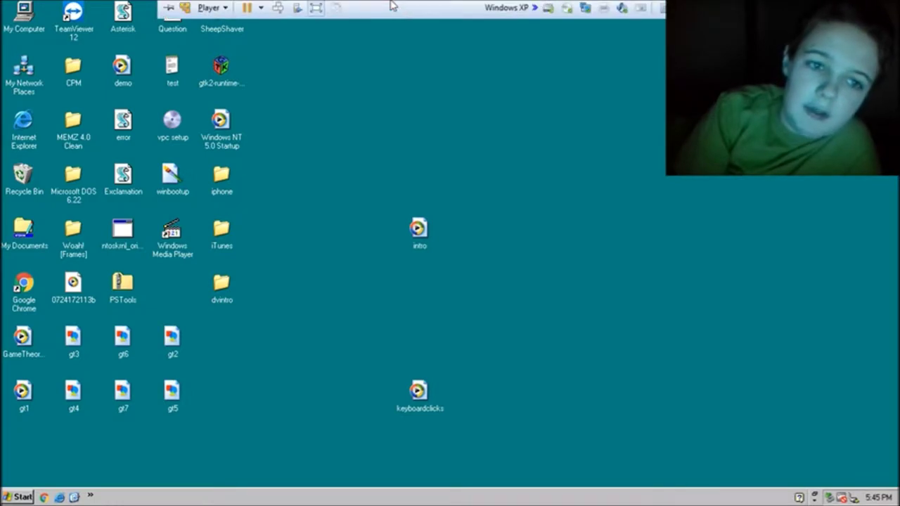
click(315, 7)
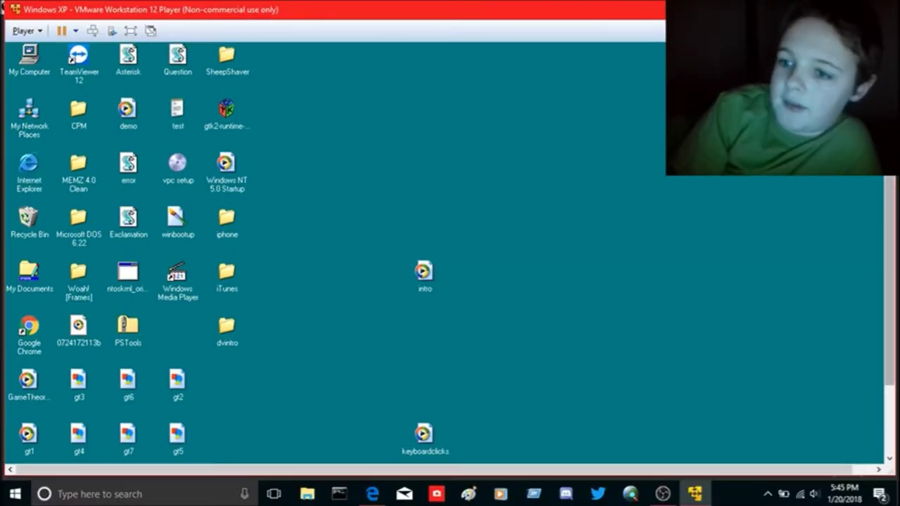
Shrink the Windows XP machine's window with the guest desktop fitted inside it, and dismiss the guest's antivirus warning balloon.
drag(893, 125, 494, 125)
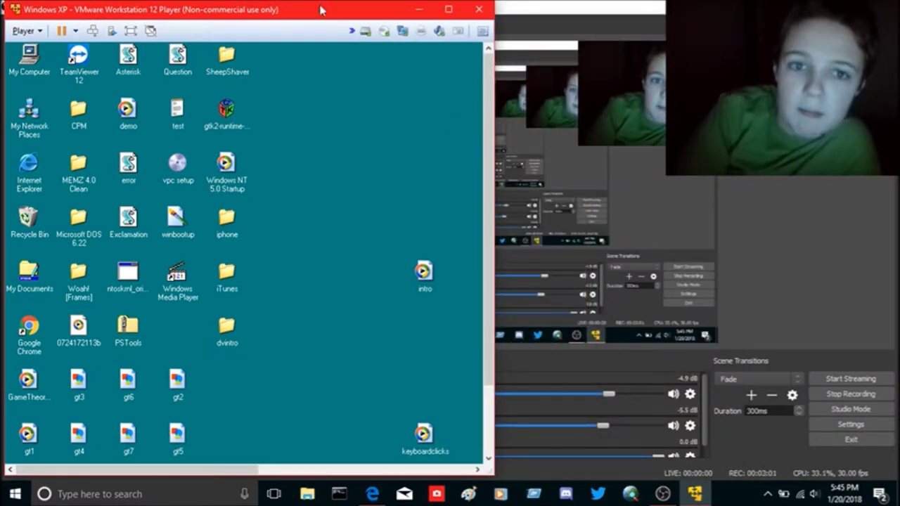
drag(321, 18, 423, 30)
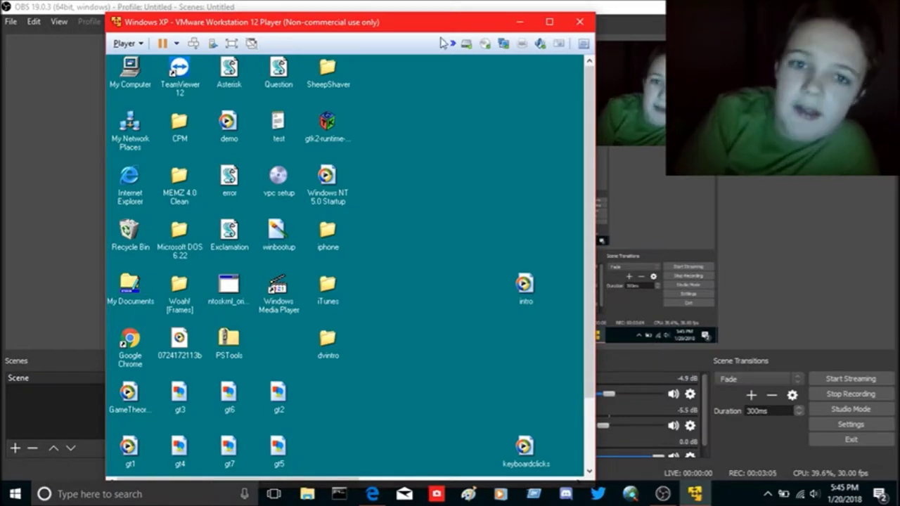
drag(425, 28, 389, 3)
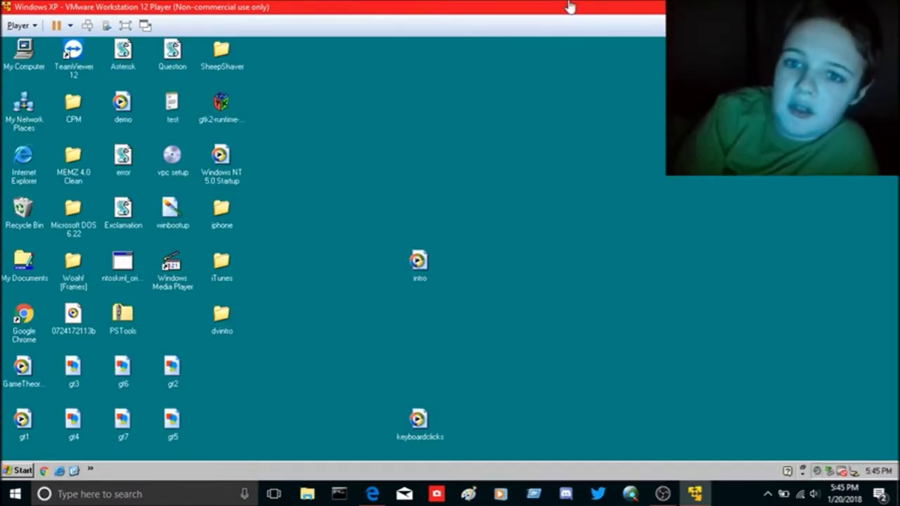
double_click(570, 7)
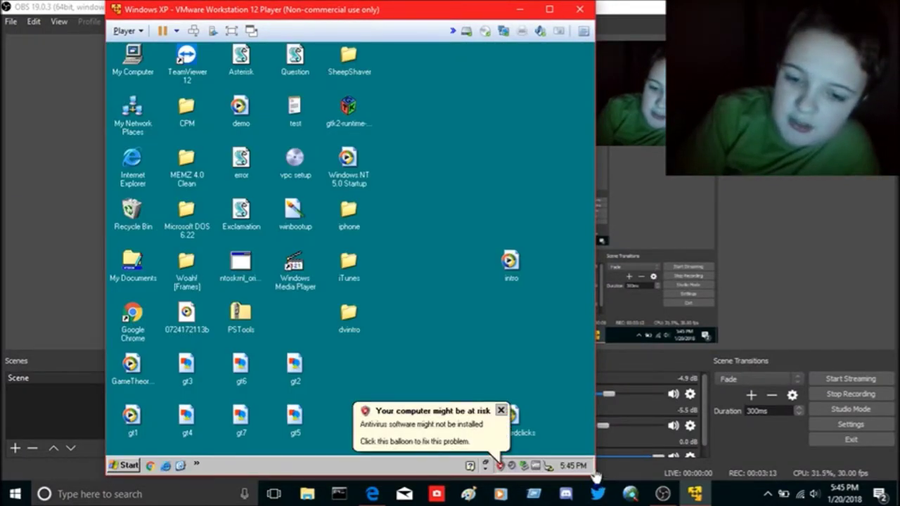
drag(594, 475, 554, 368)
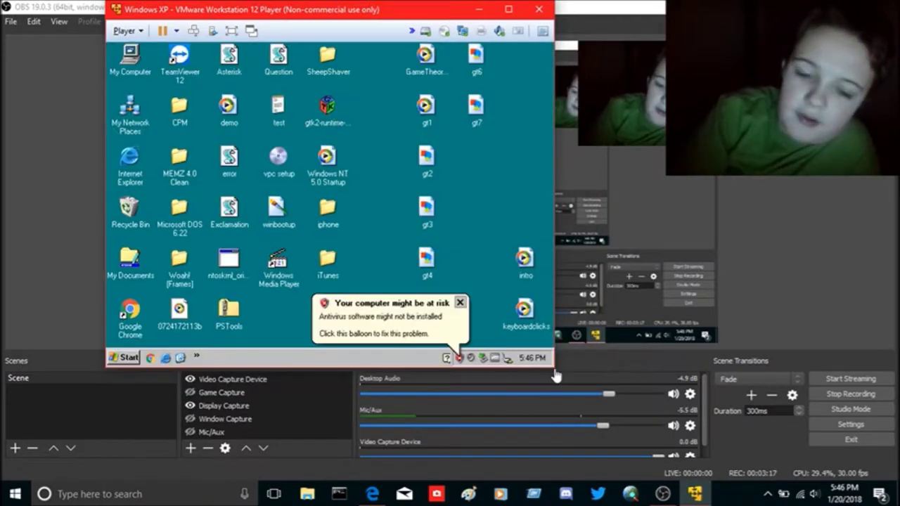
click(459, 303)
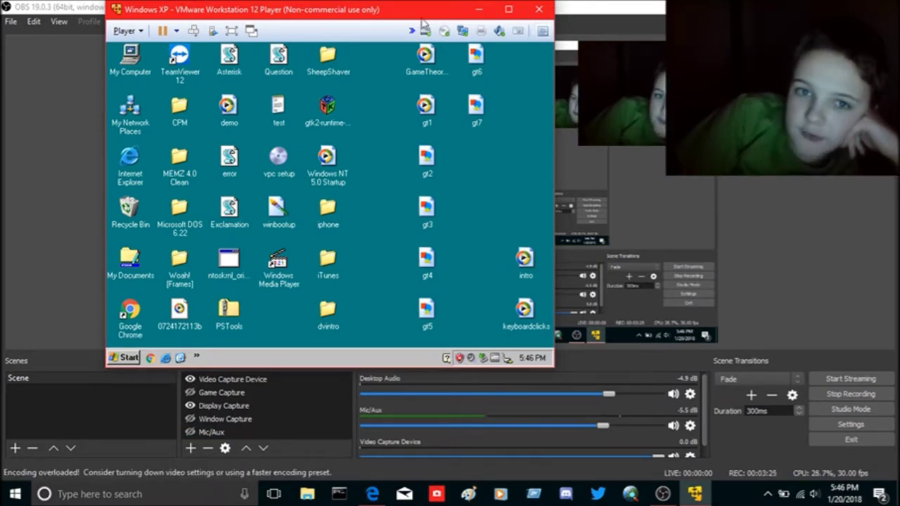
Minimize OBS and place the Windows XP machine's window near the middle of the host desktop.
click(477, 9)
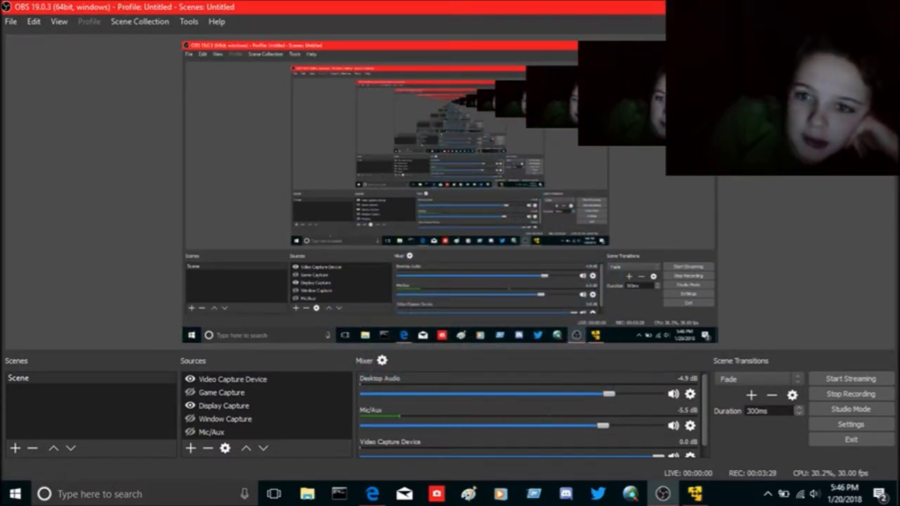
click(662, 493)
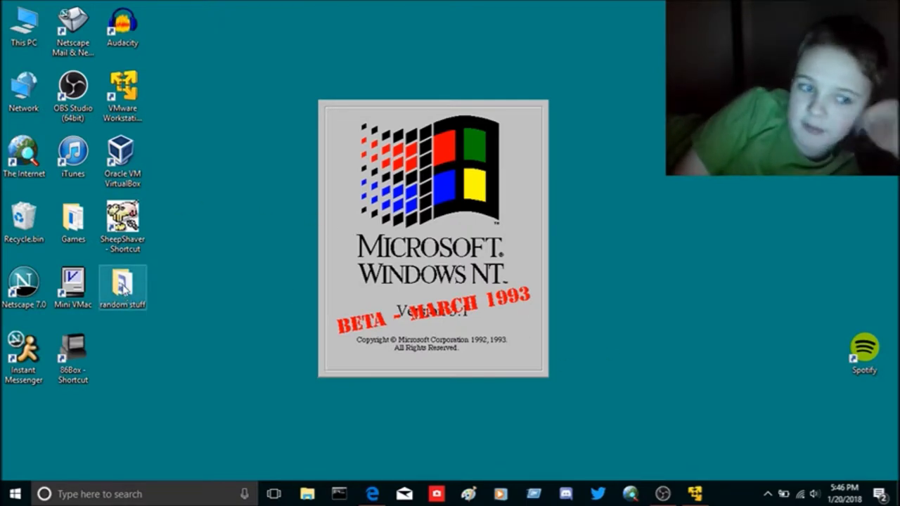
click(698, 495)
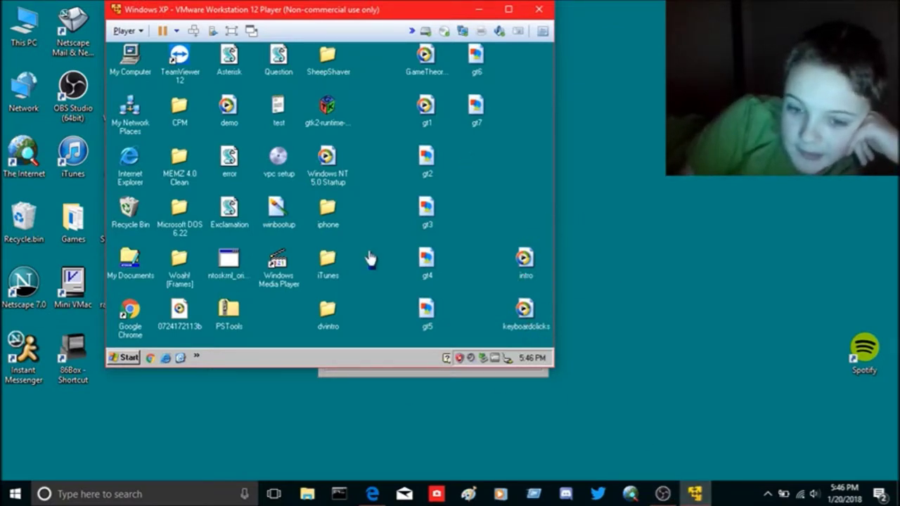
click(478, 10)
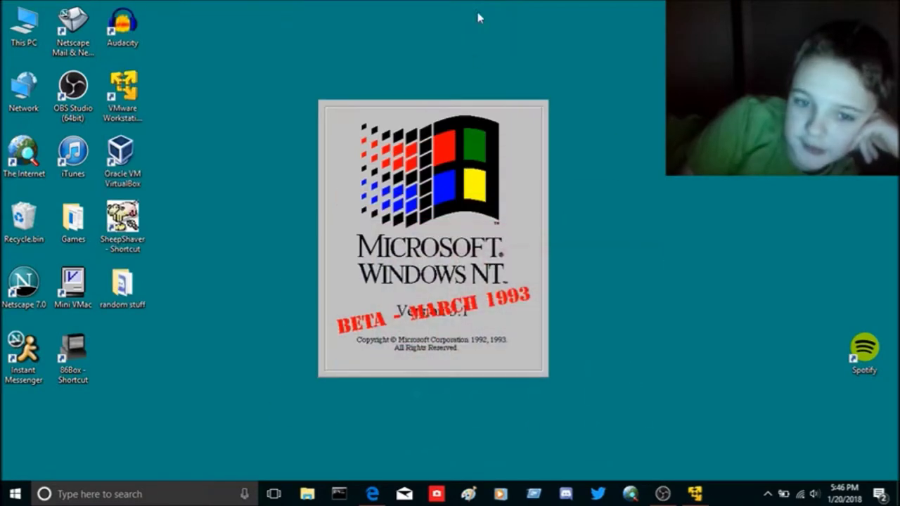
click(694, 494)
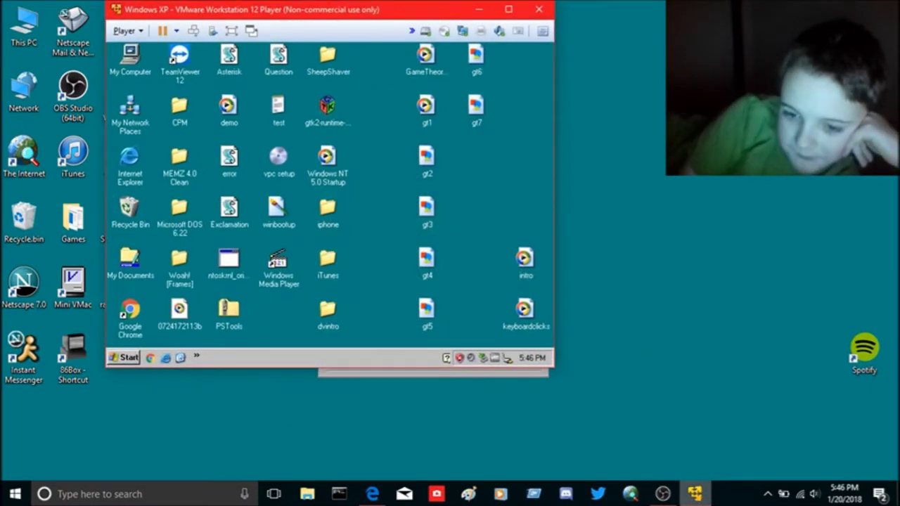
click(662, 493)
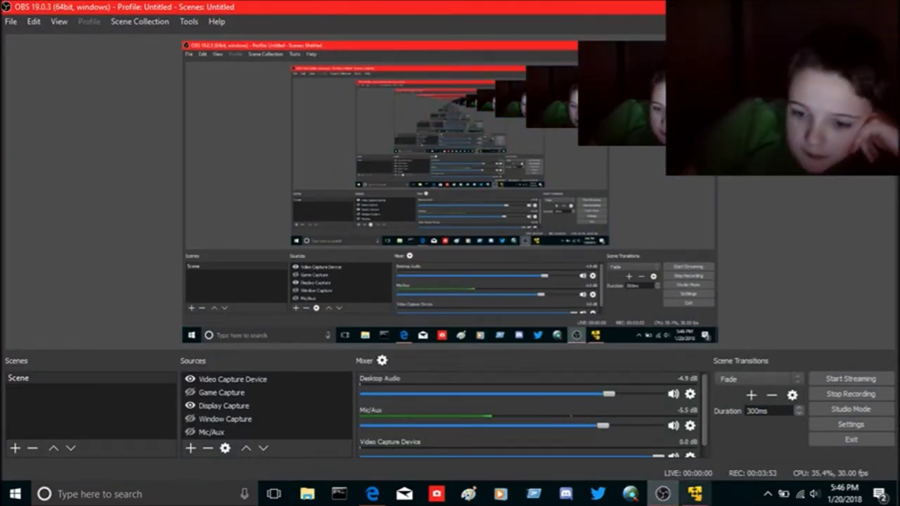
click(671, 500)
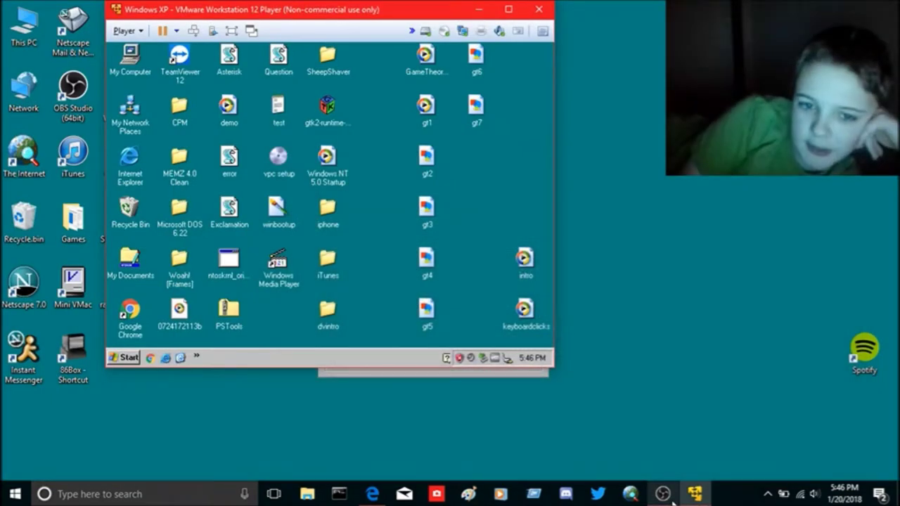
drag(402, 14, 482, 60)
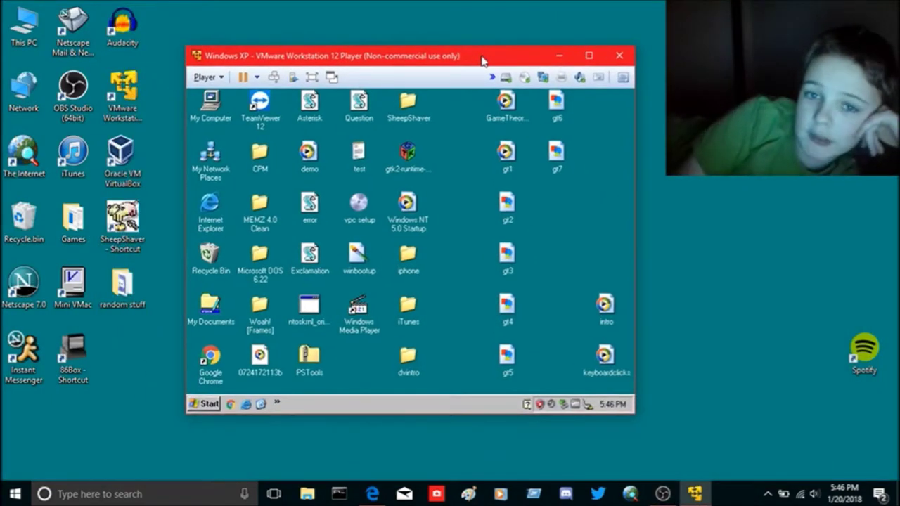
Disconnect the Windows XP machine's CD/DVD drive and connect it again.
click(526, 83)
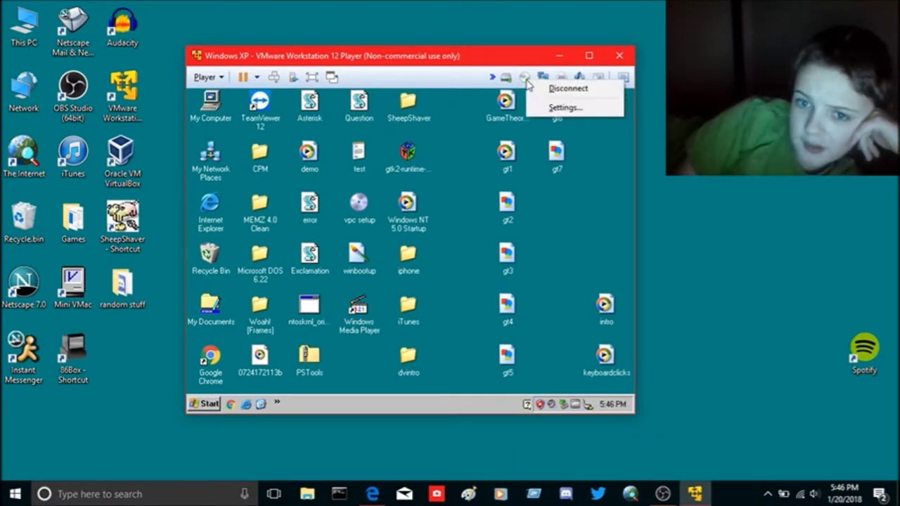
click(538, 91)
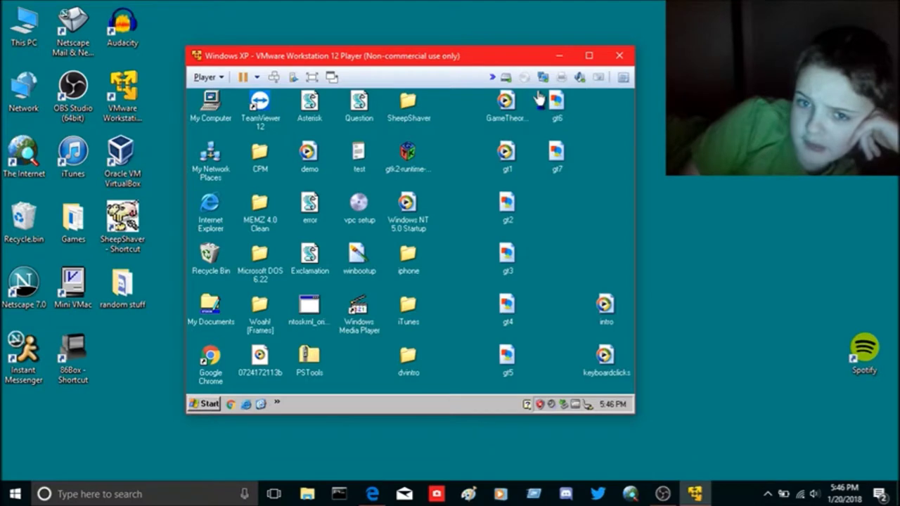
click(205, 405)
click(206, 405)
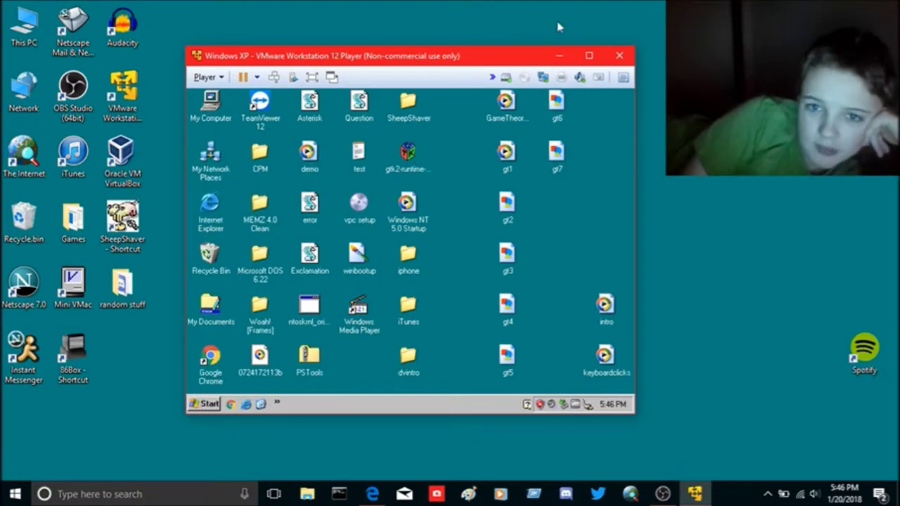
click(526, 80)
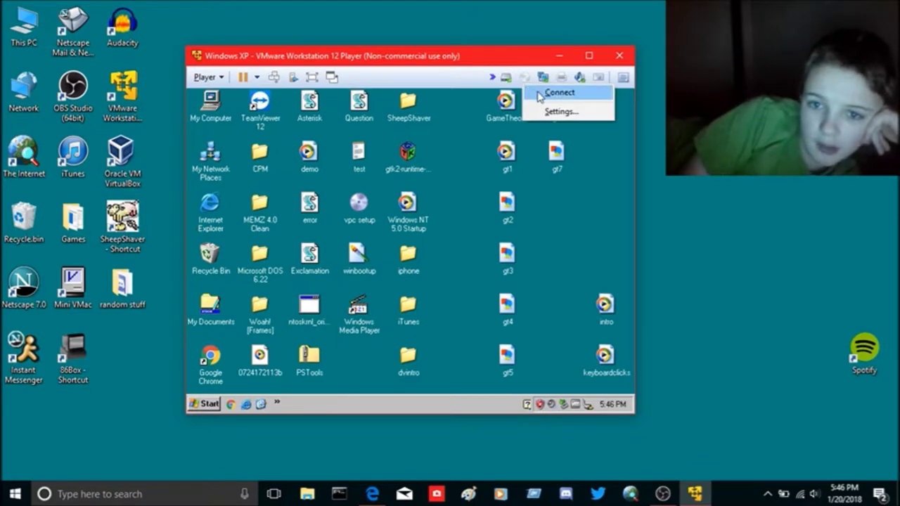
click(546, 90)
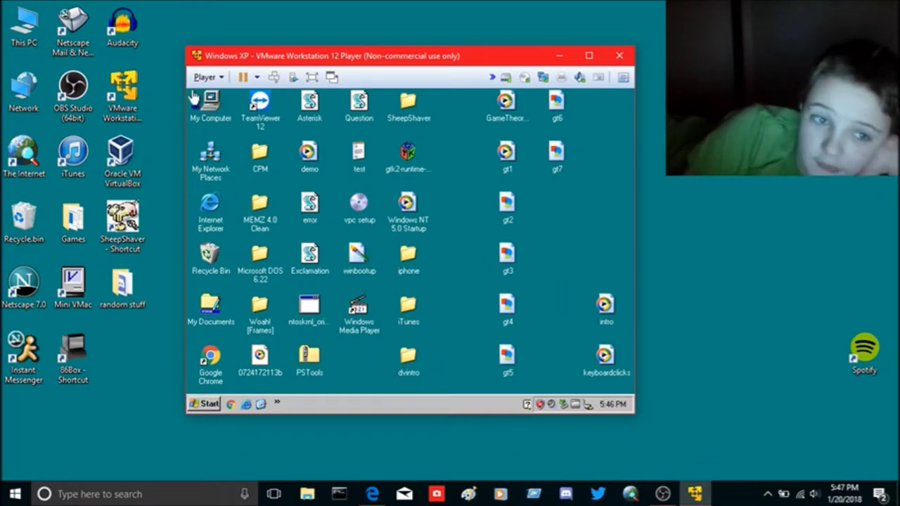
View the contents of Local Disk (C:) through the guest's My Computer and close the window.
double_click(211, 104)
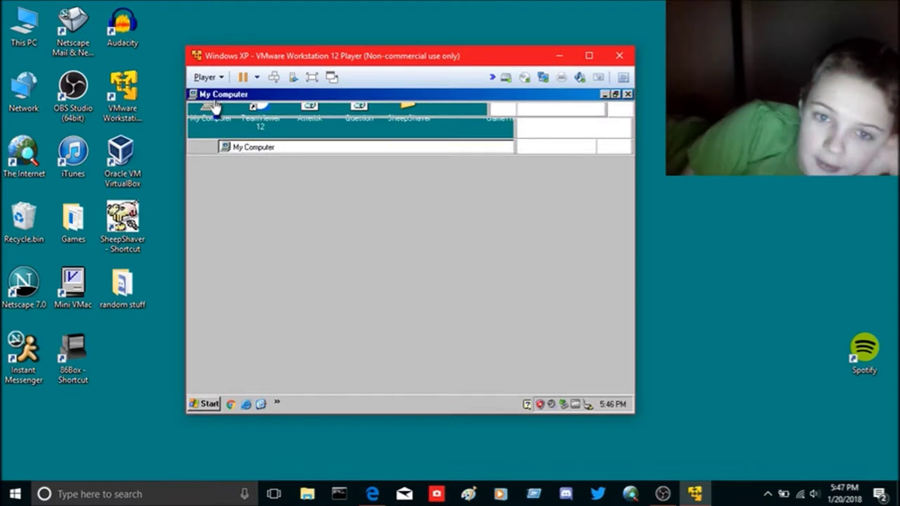
double_click(256, 297)
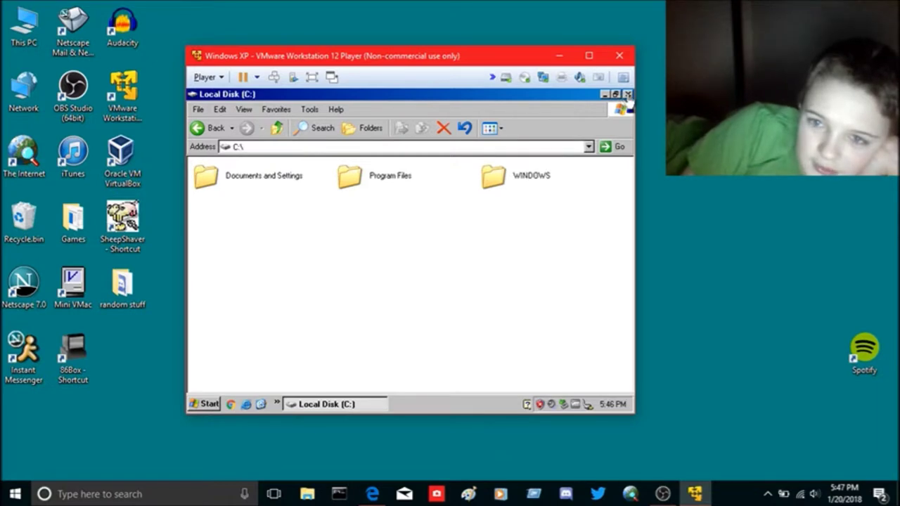
click(628, 94)
Run winver in the guest to check the Windows version, and close the About Windows dialog.
click(209, 405)
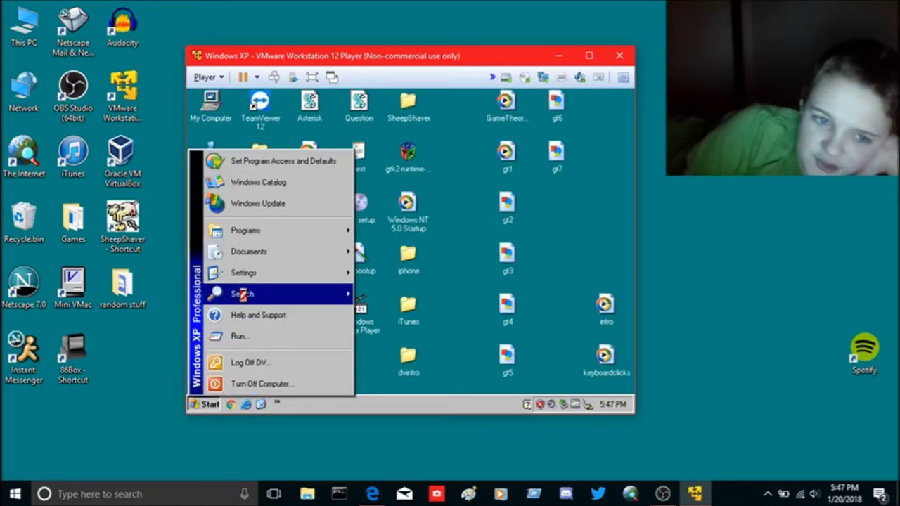
mouse_move(244, 301)
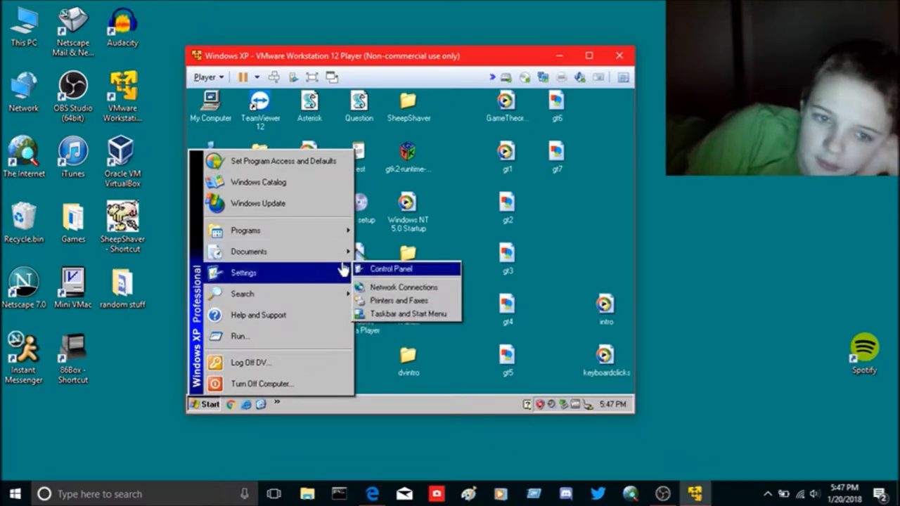
click(266, 337)
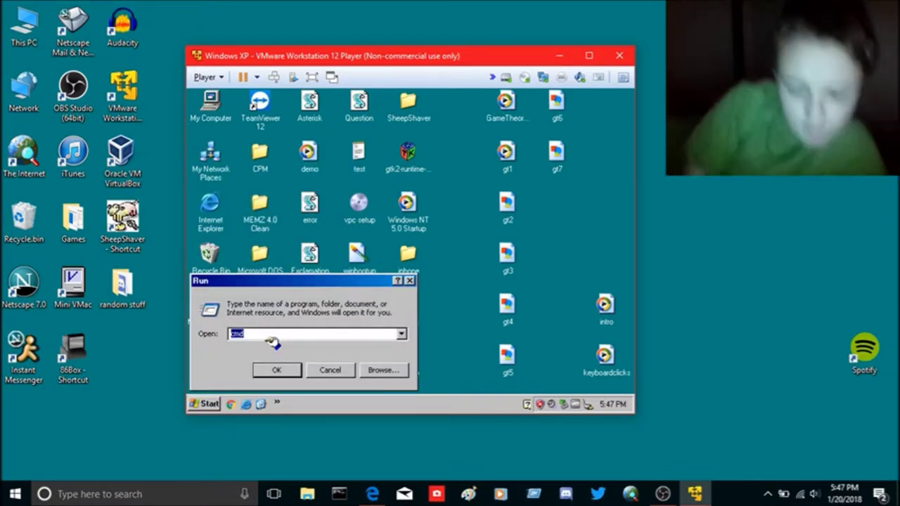
text(winver)
key(Return)
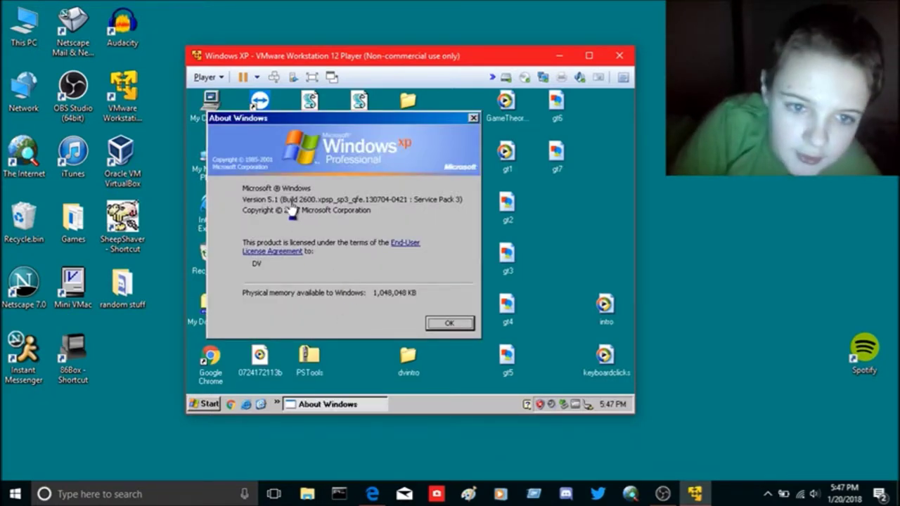
click(446, 325)
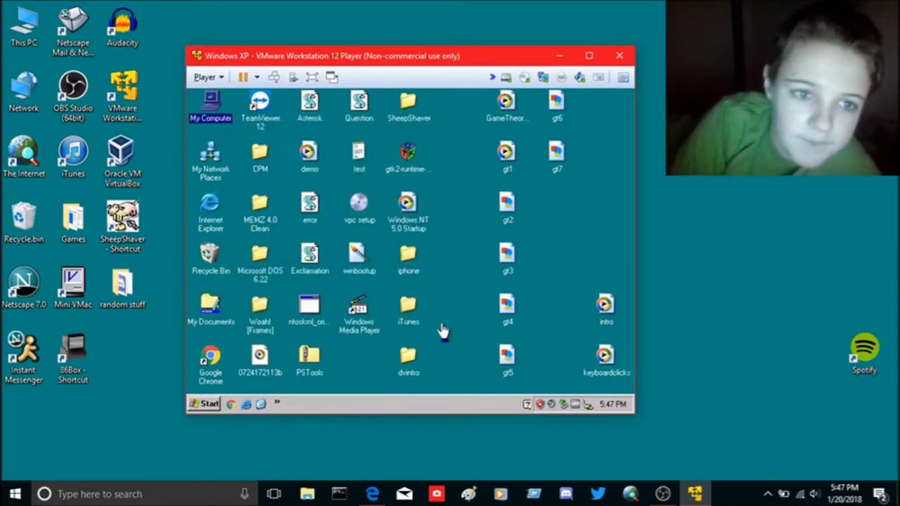
Examine the general information in My Computer's System Properties and close the dialog.
right_click(205, 99)
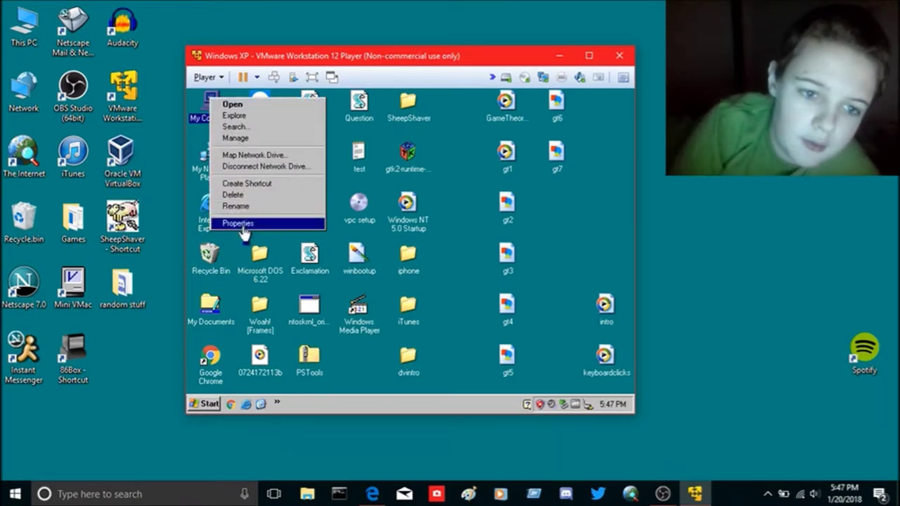
click(242, 223)
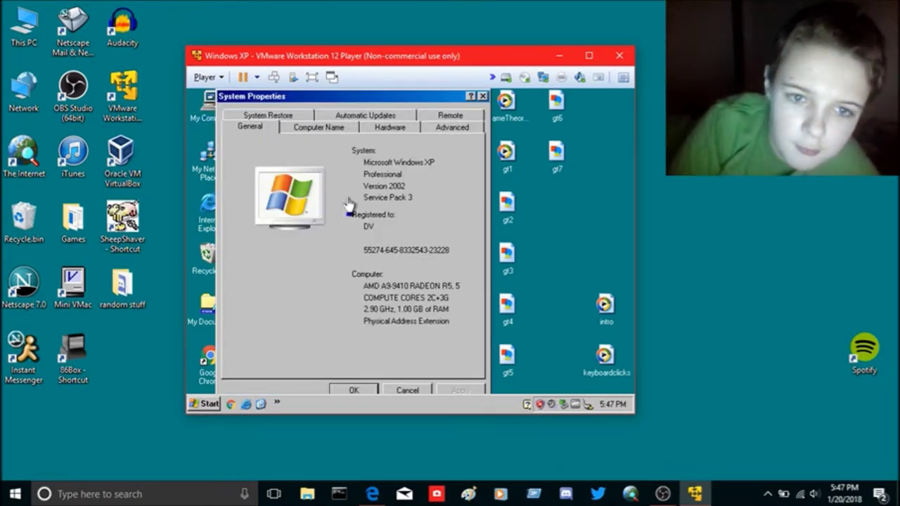
click(482, 96)
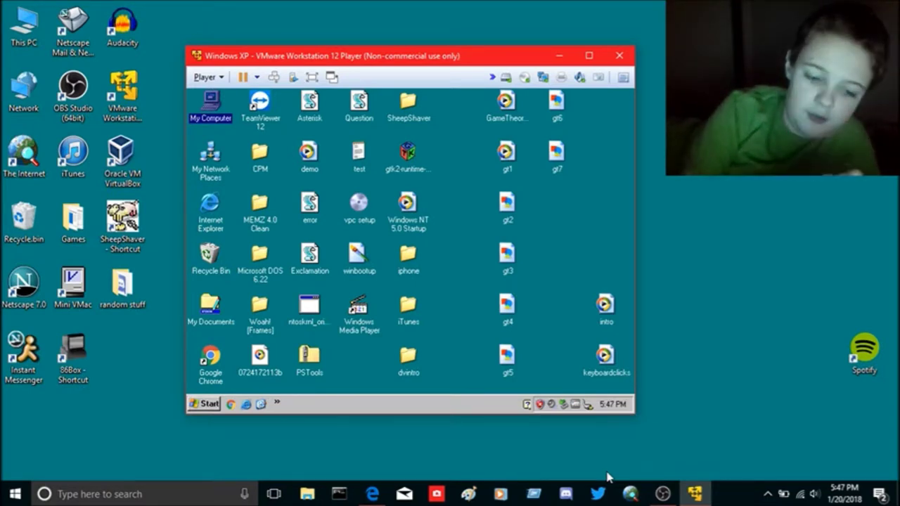
Switch to OBS to check the recording and bring the Windows XP machine's window back in front.
right_click(663, 495)
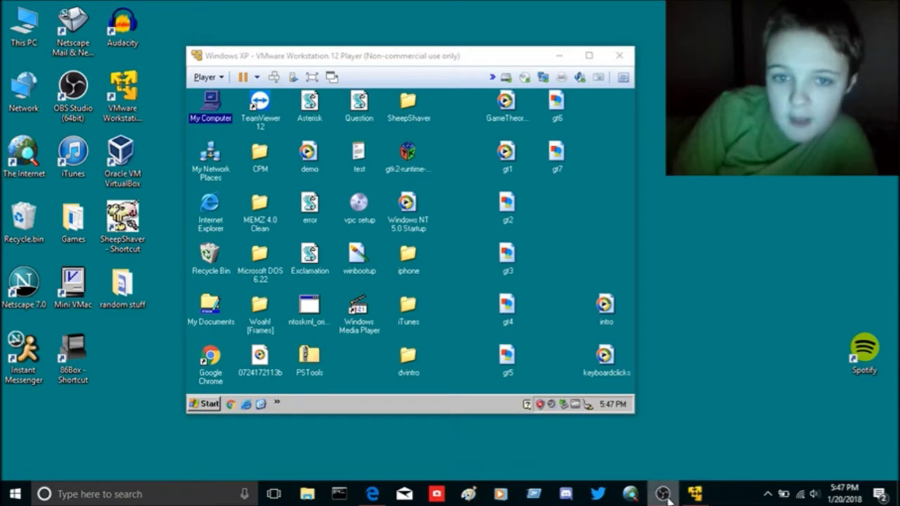
click(664, 495)
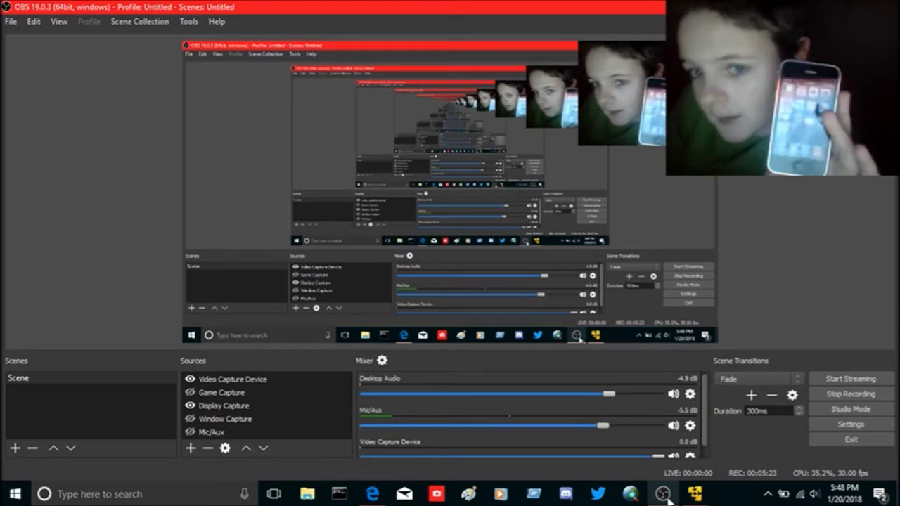
mouse_move(668, 499)
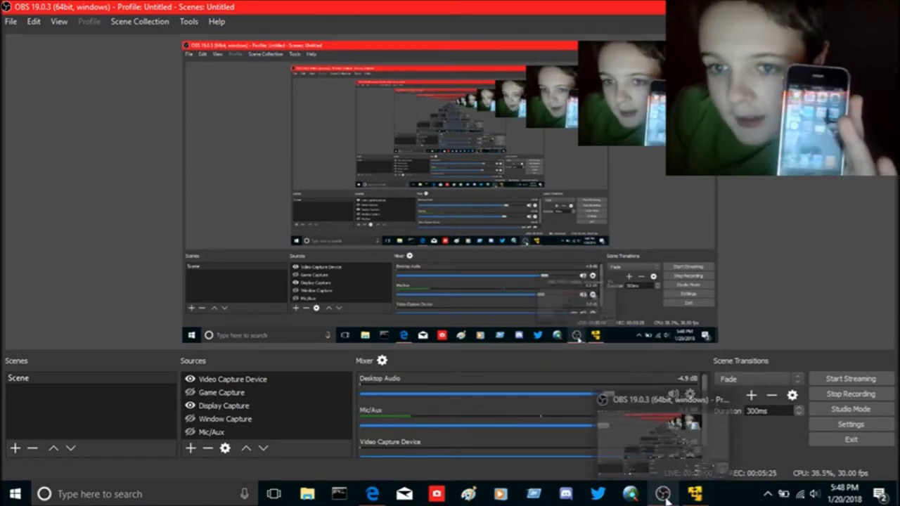
click(693, 494)
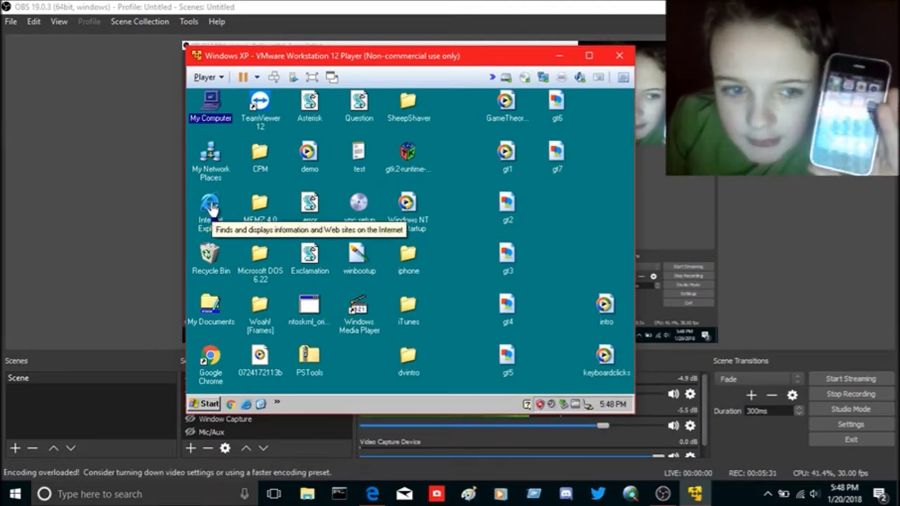
Open Internet Explorer's home page in the guest and refresh it.
right_click(212, 207)
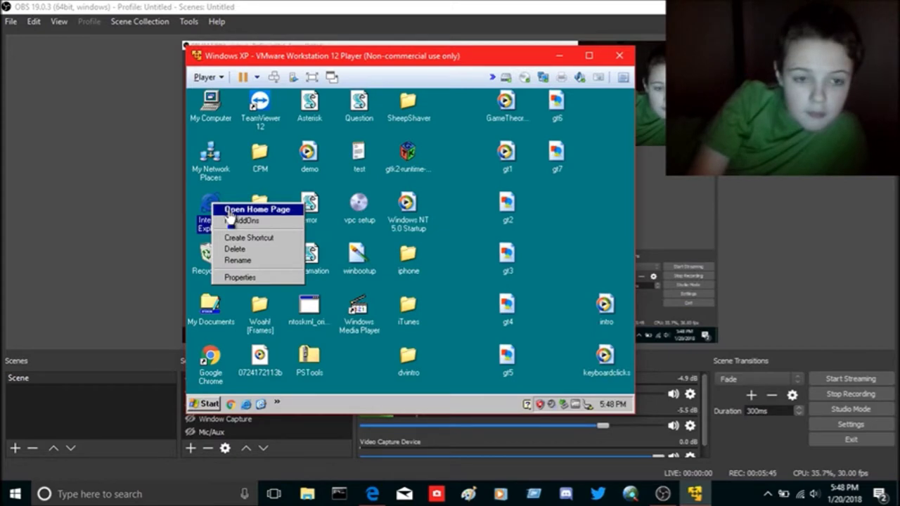
click(229, 211)
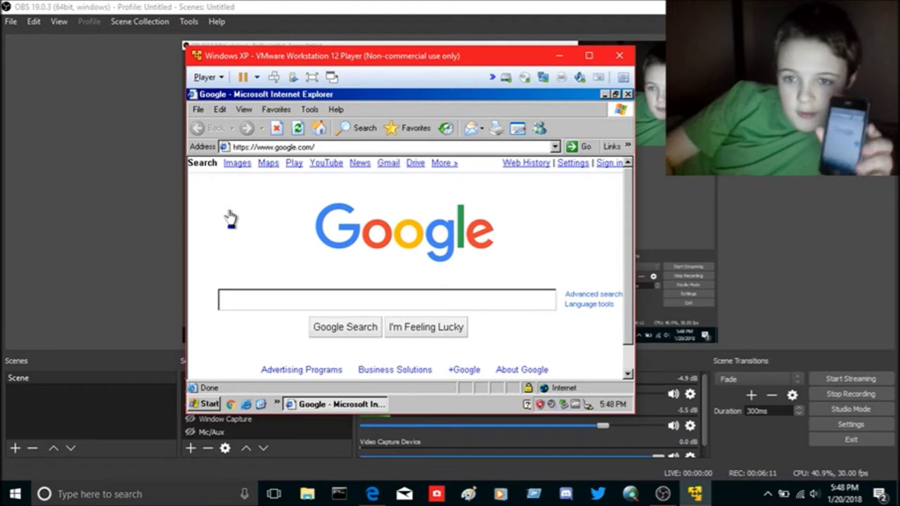
click(298, 129)
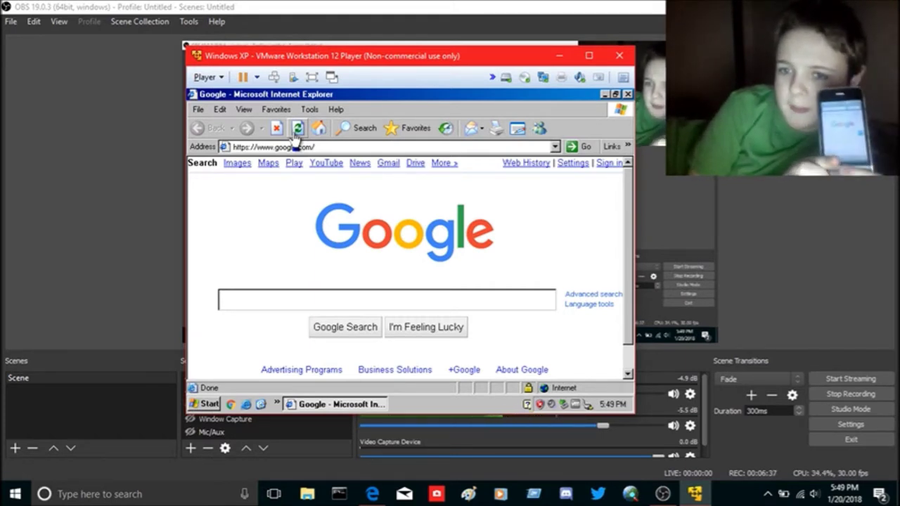
Minimize and restore the guest's Internet Explorer window repeatedly, leaving it minimized.
click(603, 97)
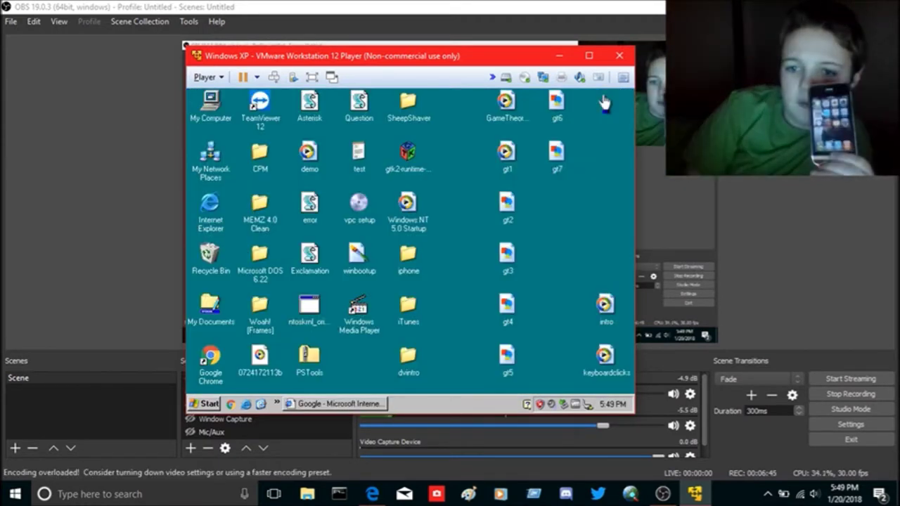
click(330, 404)
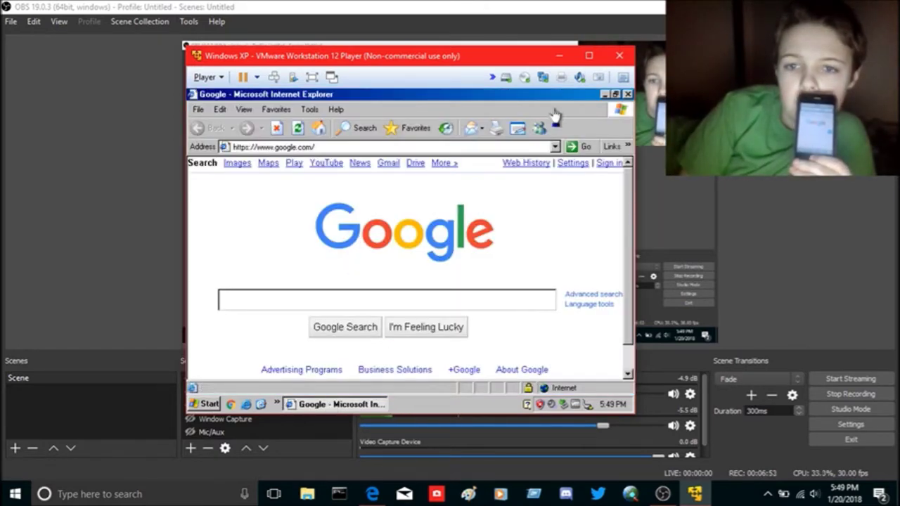
click(605, 94)
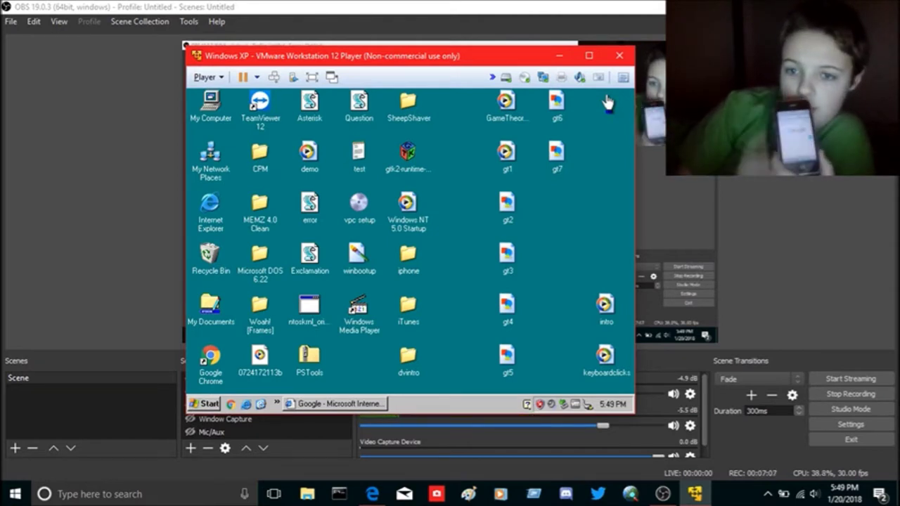
click(366, 404)
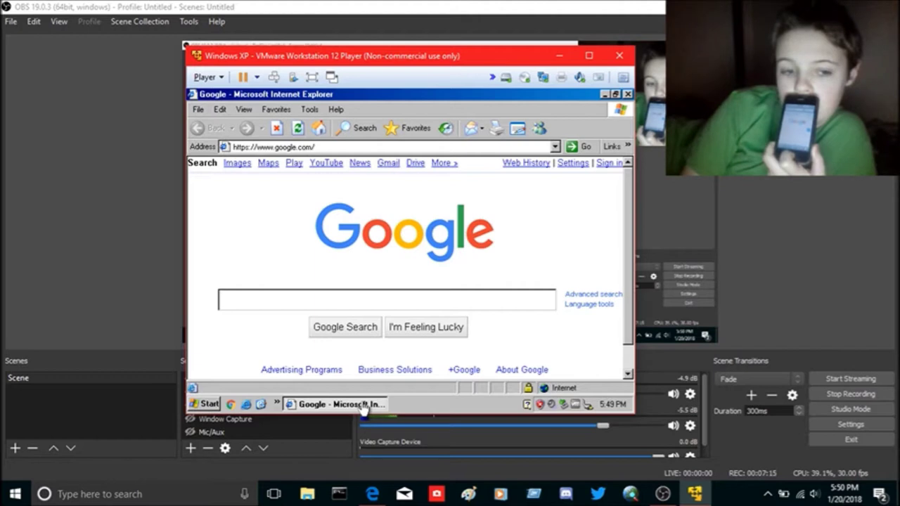
click(364, 405)
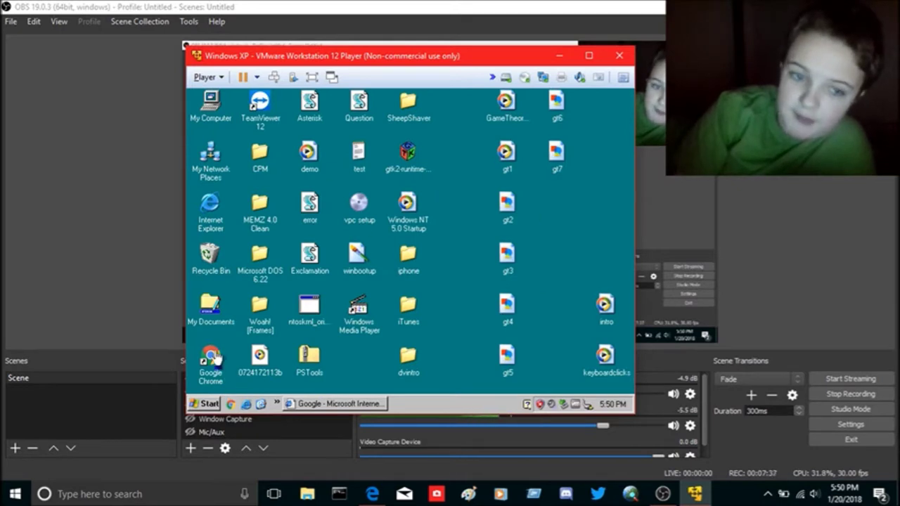
Open Notepad from the guest's Accessories programs.
click(207, 404)
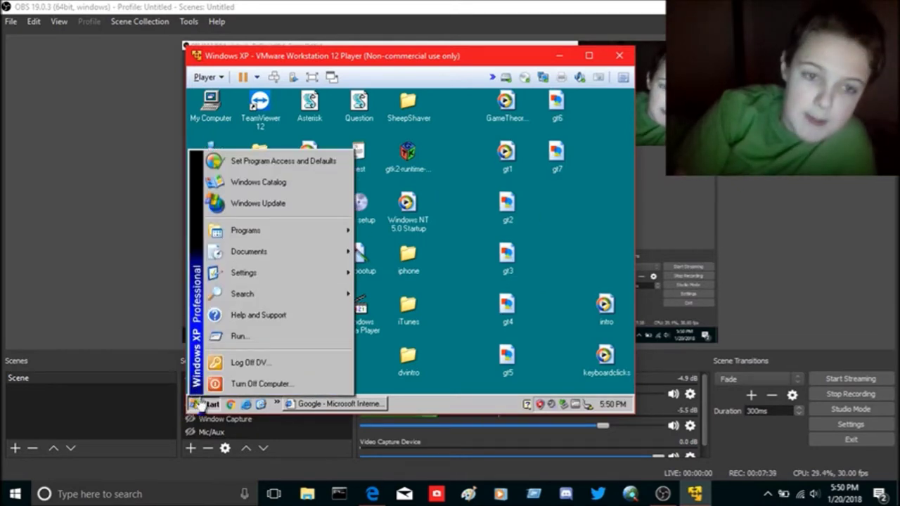
mouse_move(260, 236)
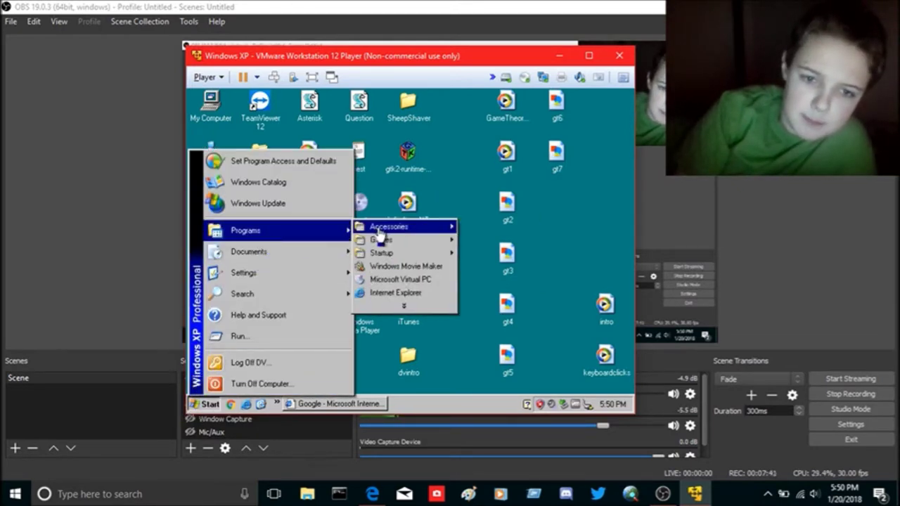
mouse_move(377, 229)
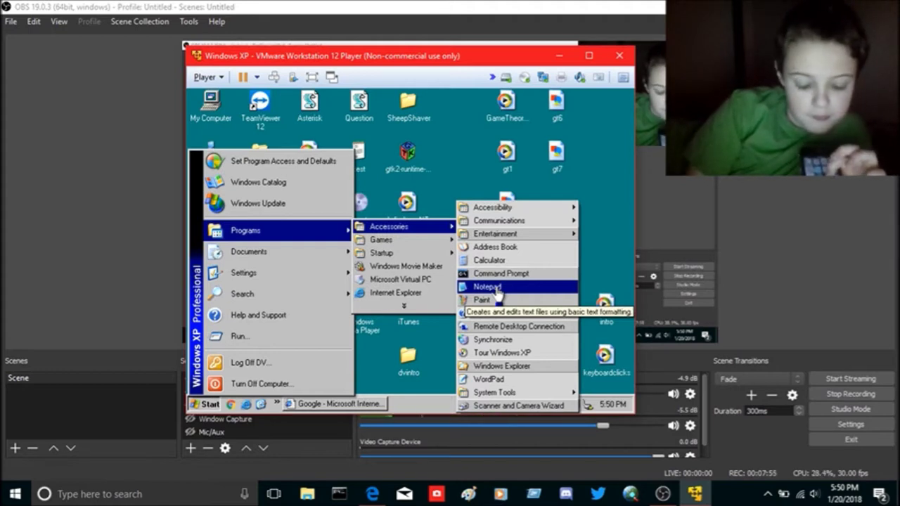
click(497, 293)
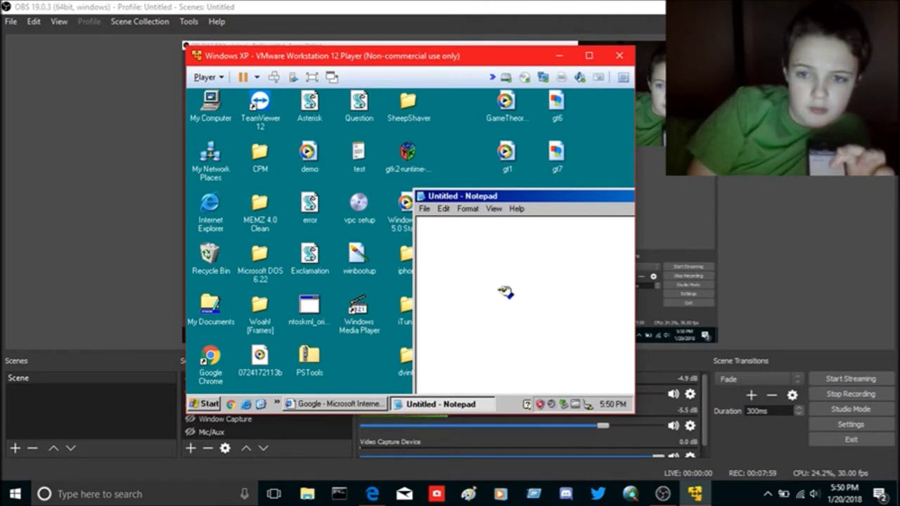
Reposition and shrink the empty Notepad window within the guest desktop, and close it.
drag(490, 201, 322, 134)
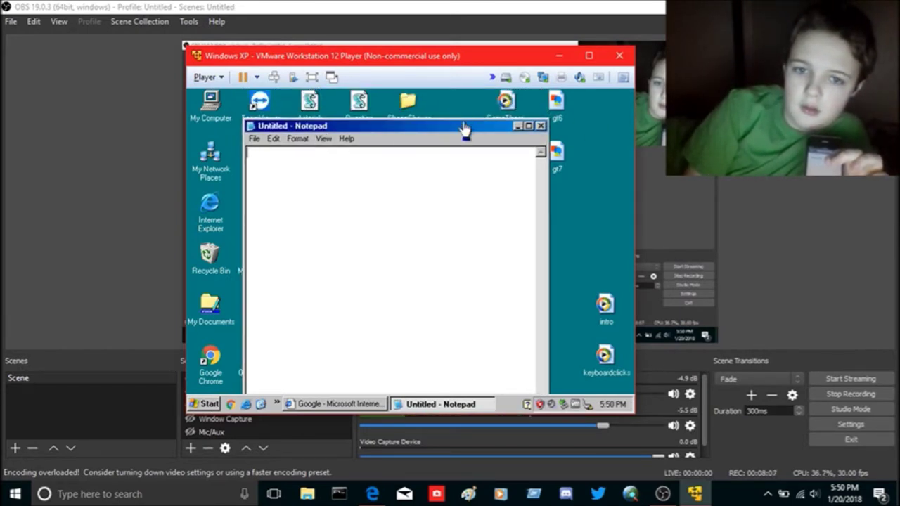
drag(464, 129, 487, 135)
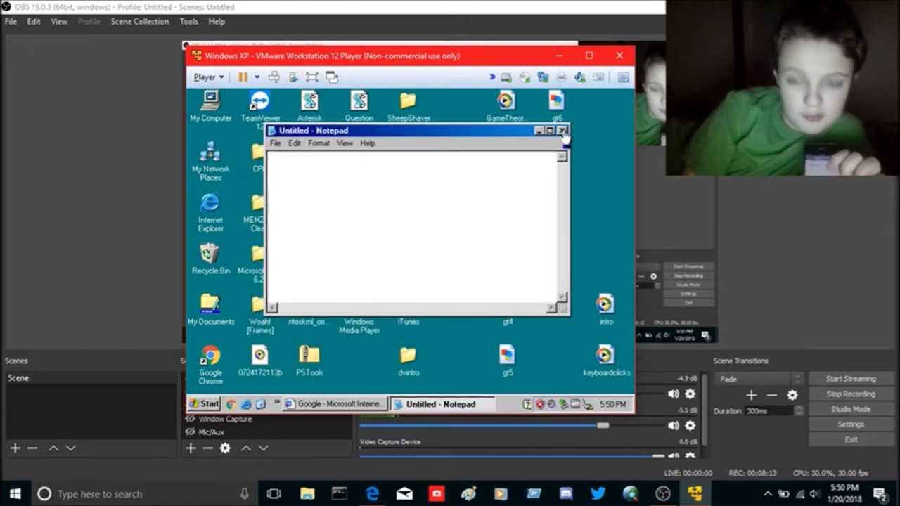
click(562, 132)
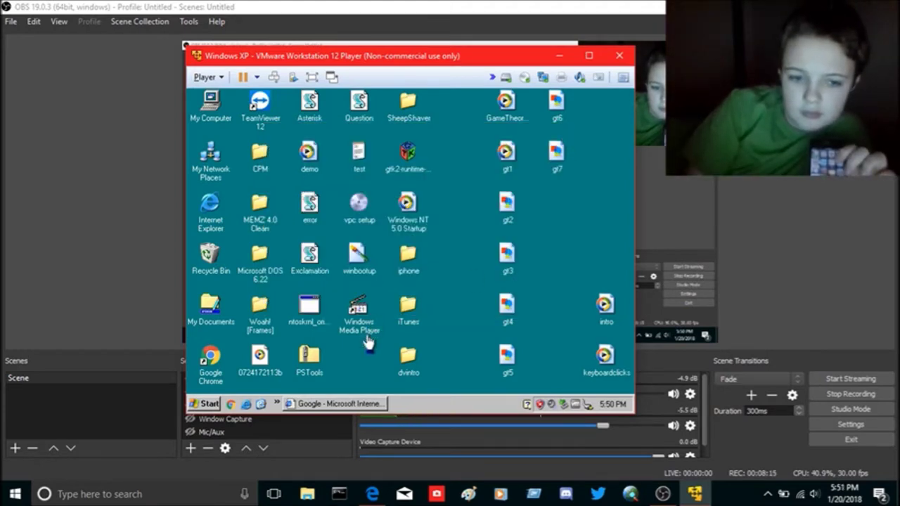
click(349, 404)
click(350, 405)
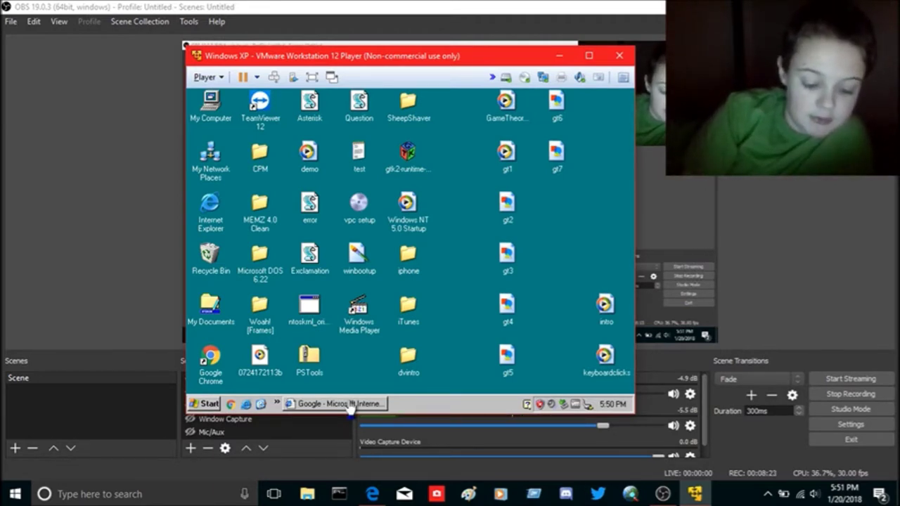
Restore and close the guest's Internet Explorer window, and open Sound Recorder from the Entertainment accessories.
click(349, 404)
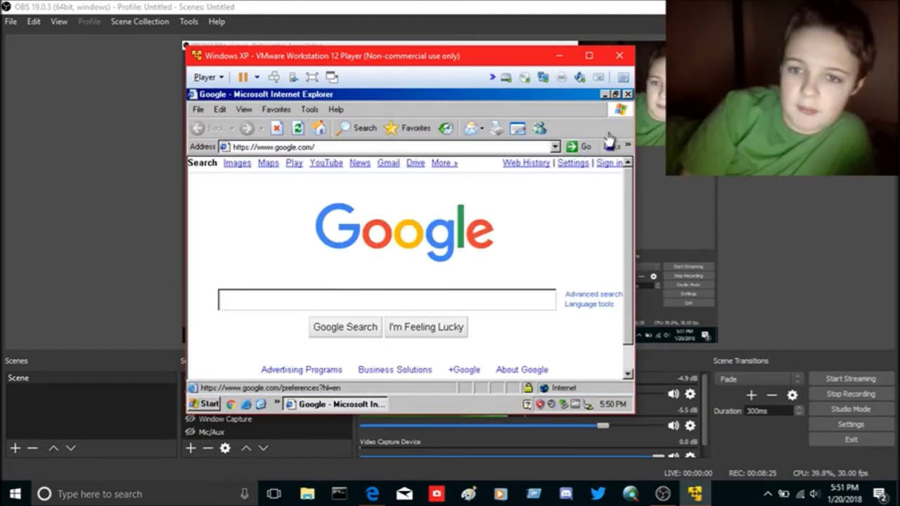
click(628, 95)
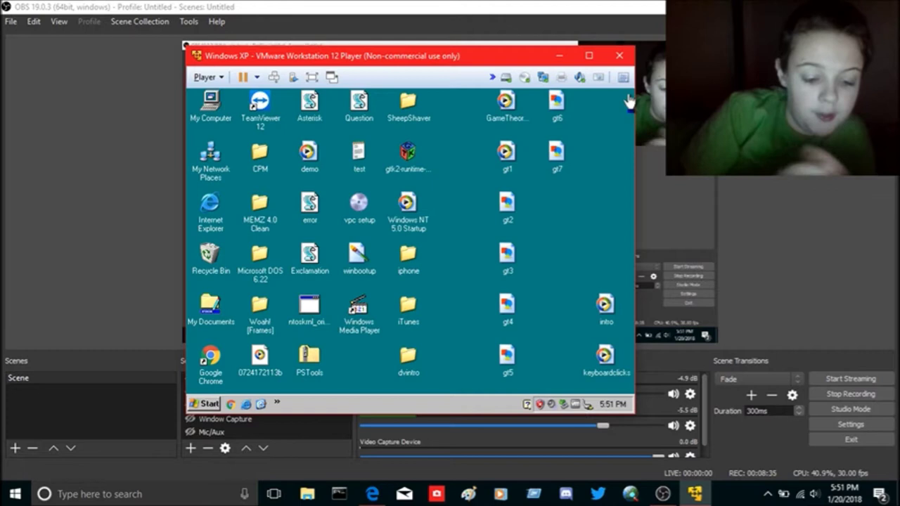
click(211, 405)
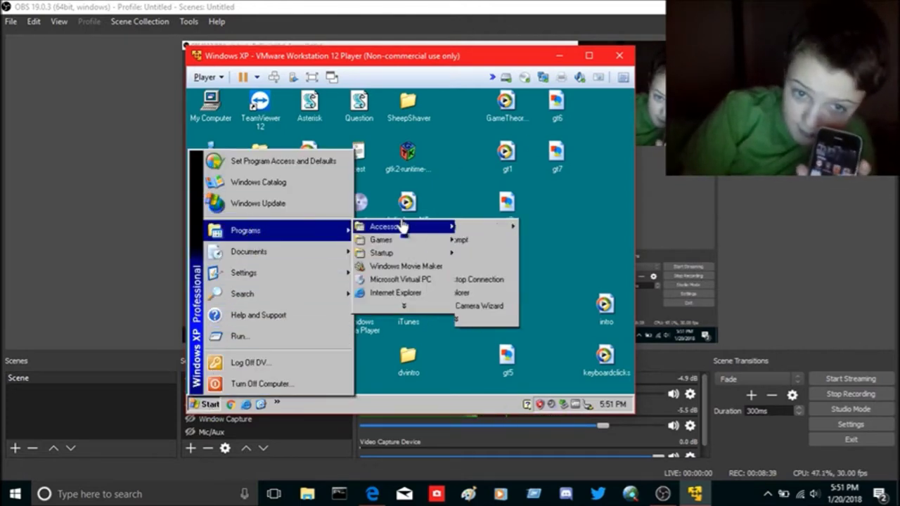
mouse_move(485, 226)
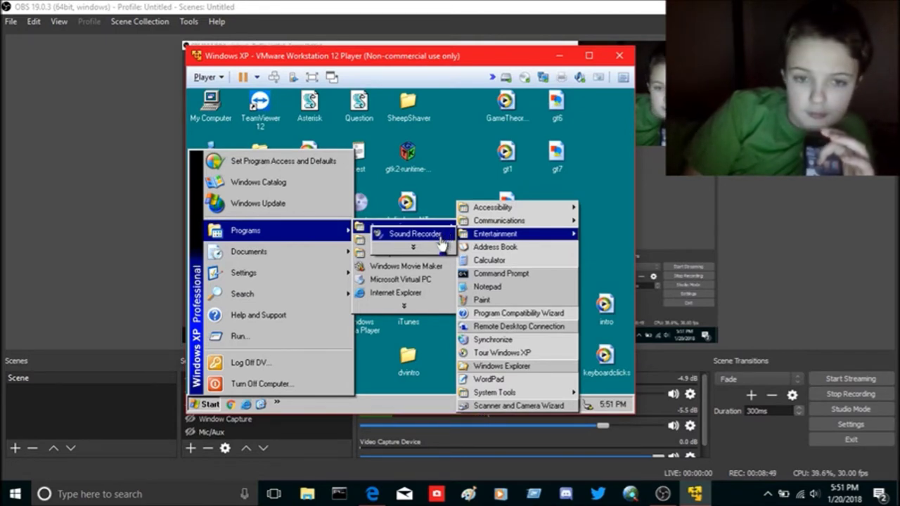
click(414, 233)
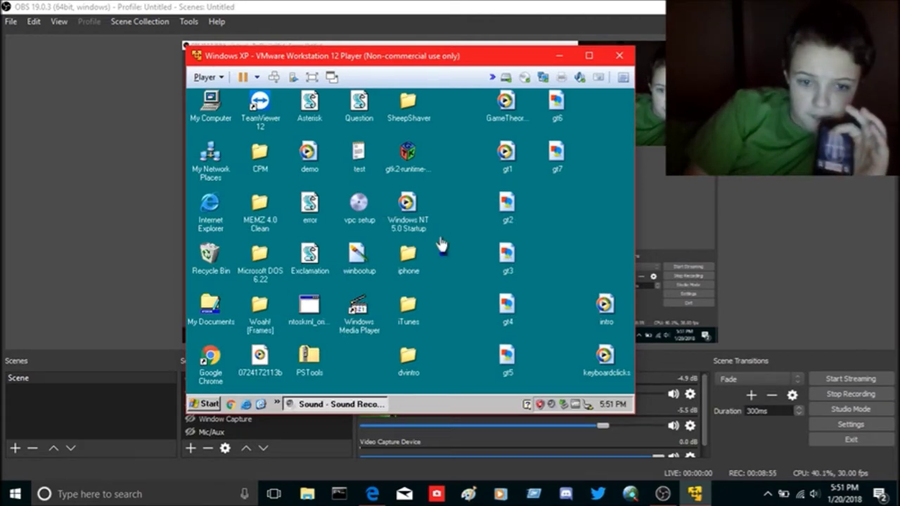
Widen the virtual machine window to bring Sound Recorder into view, shrink it narrower than before, and close Sound Recorder.
click(365, 404)
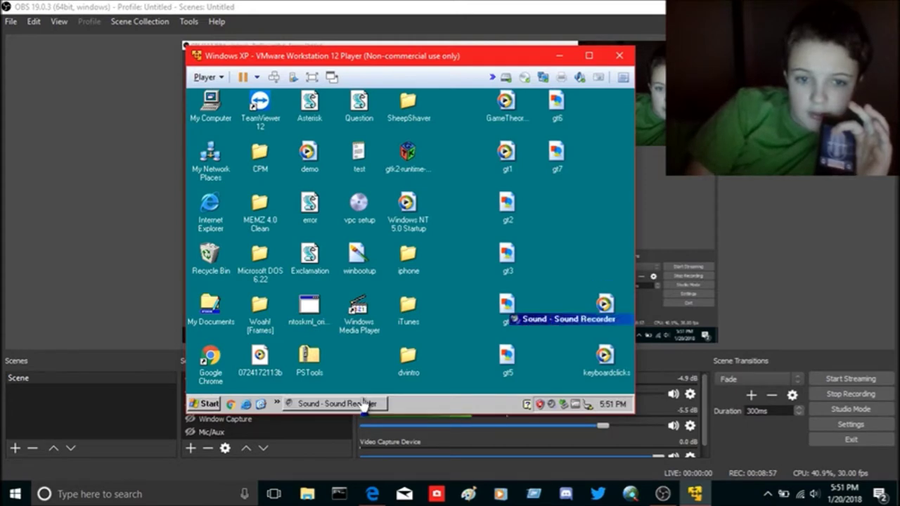
click(365, 404)
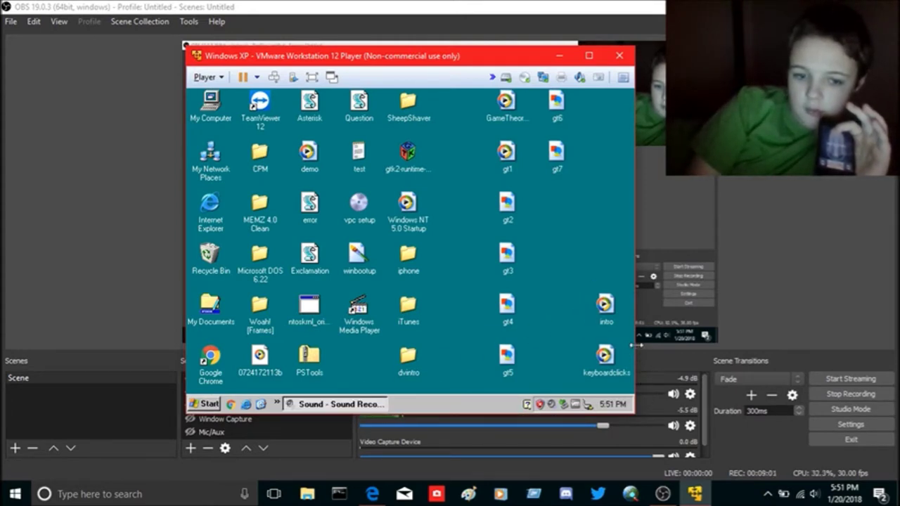
drag(635, 345, 782, 334)
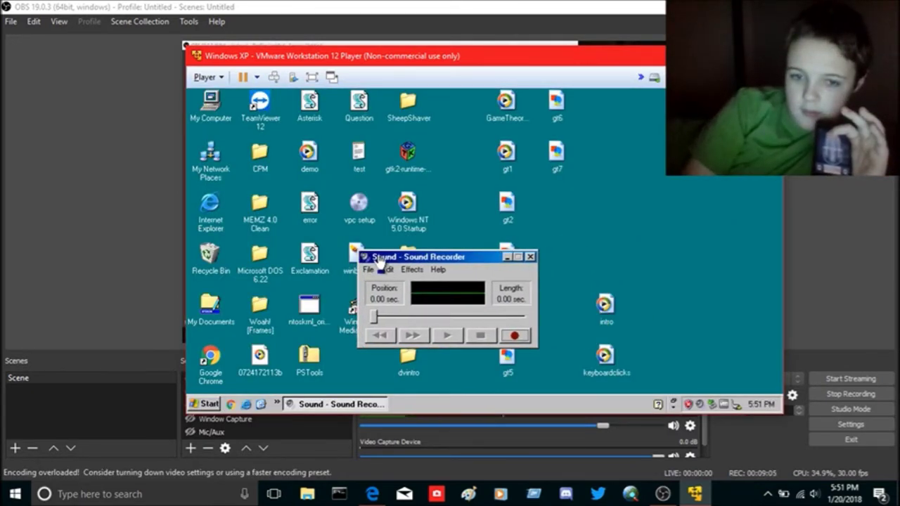
drag(783, 264, 571, 280)
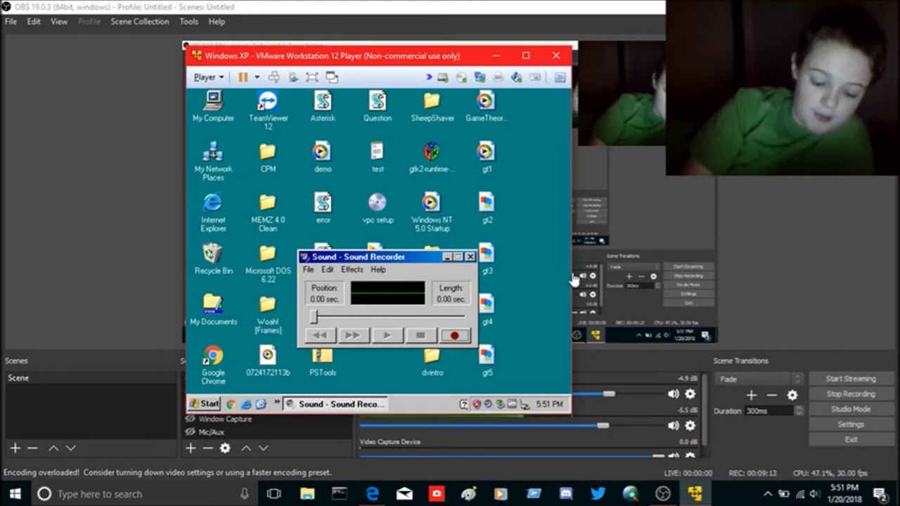
click(470, 257)
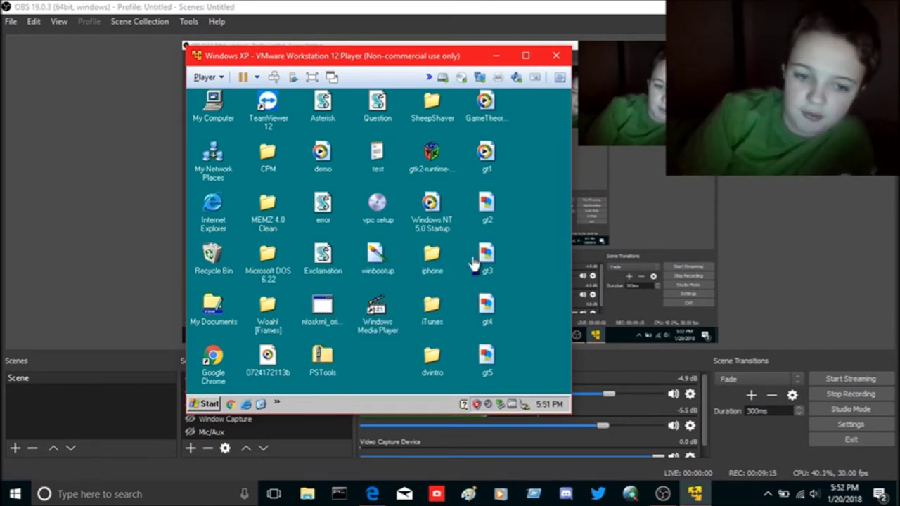
Reopen Sound Recorder from the guest's Entertainment accessories and minimize it.
click(205, 404)
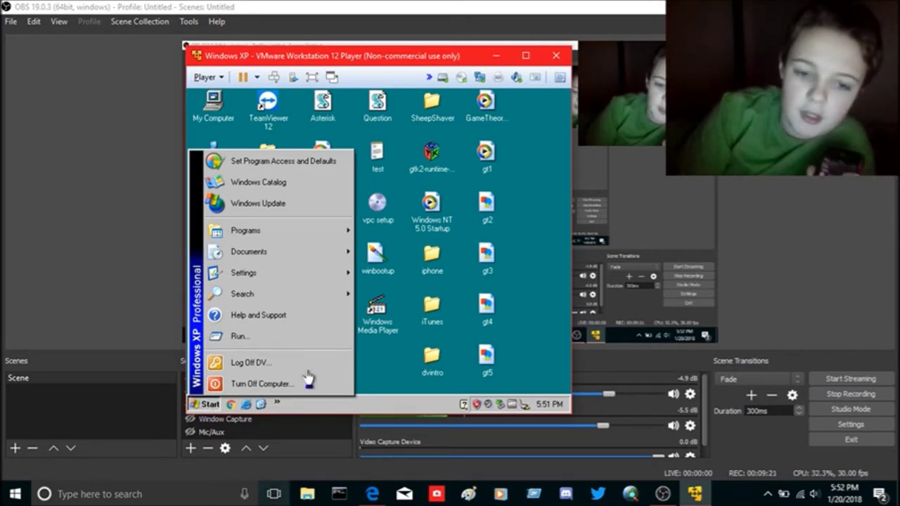
mouse_move(316, 236)
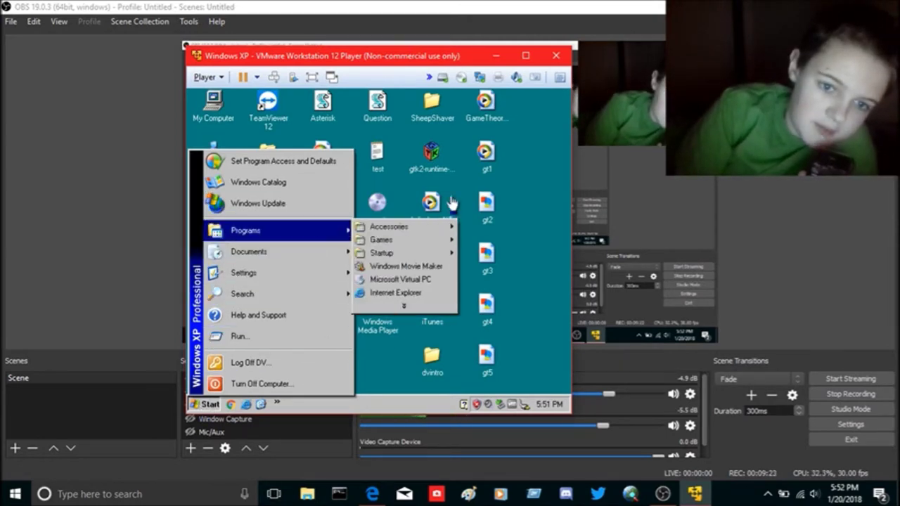
mouse_move(431, 234)
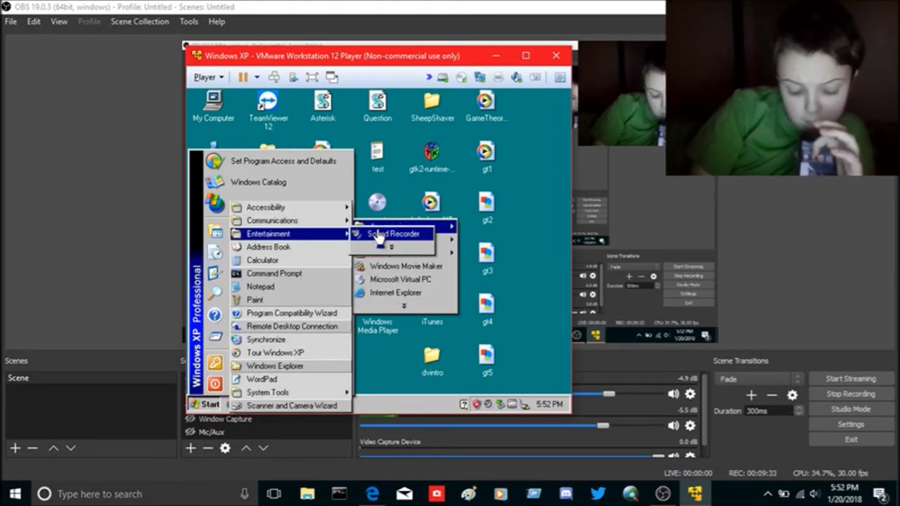
click(377, 234)
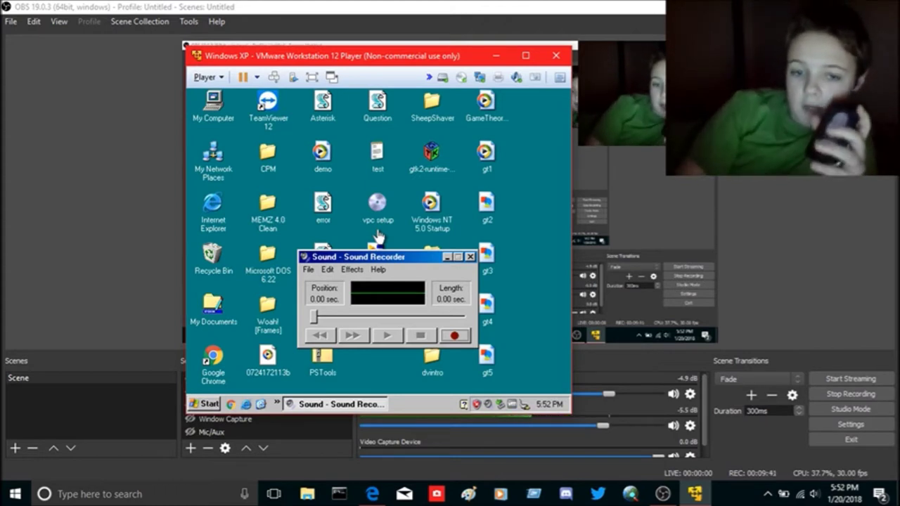
click(446, 257)
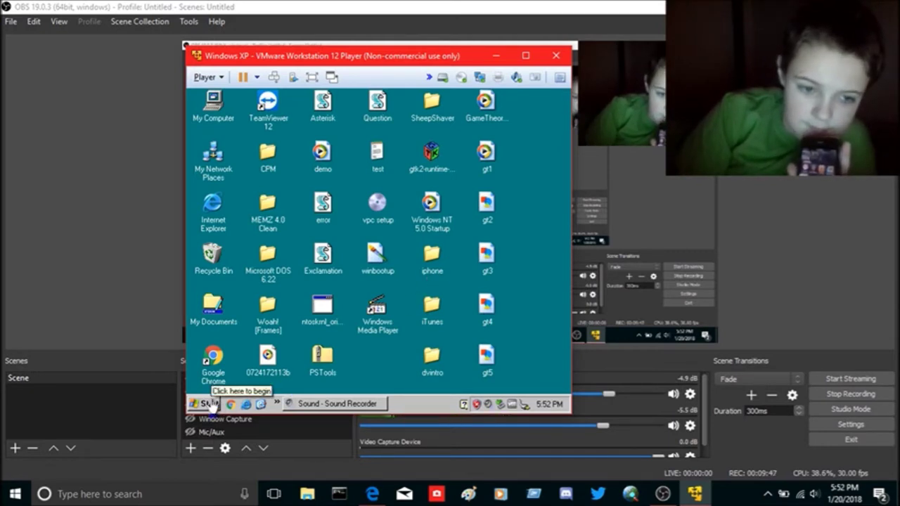
Launch MSN from the guest's full programs list and exit its Installation Wizard.
click(209, 404)
mouse_move(288, 235)
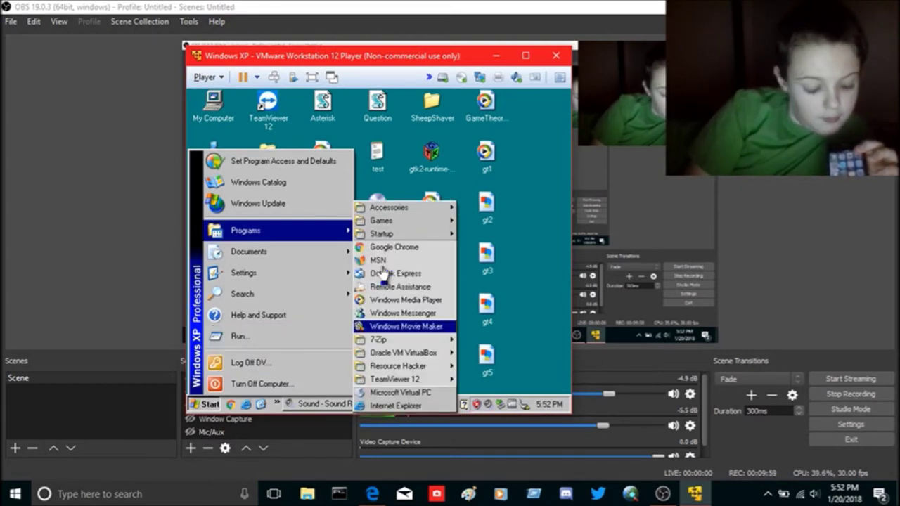
click(382, 265)
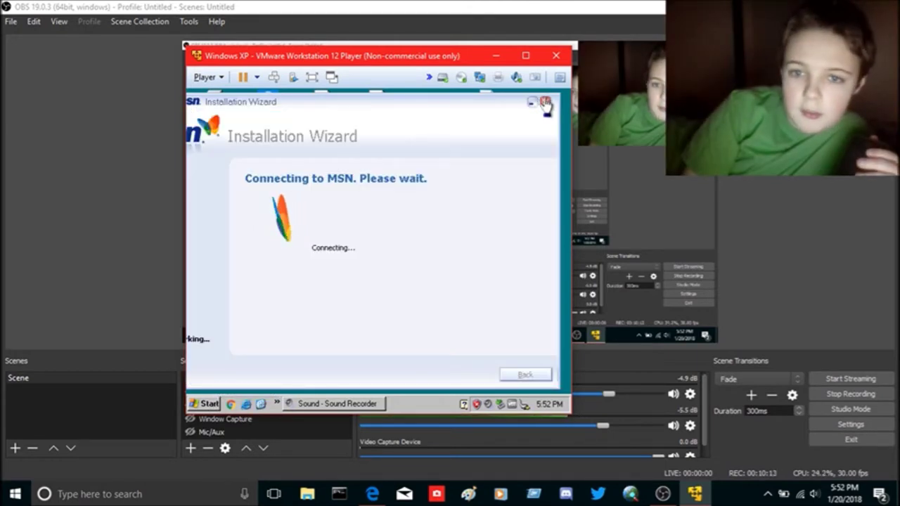
click(545, 102)
click(348, 282)
Open Windows Movie Maker, dismiss the resolution notice, decline recovering the autosaved project, and close the program.
click(205, 404)
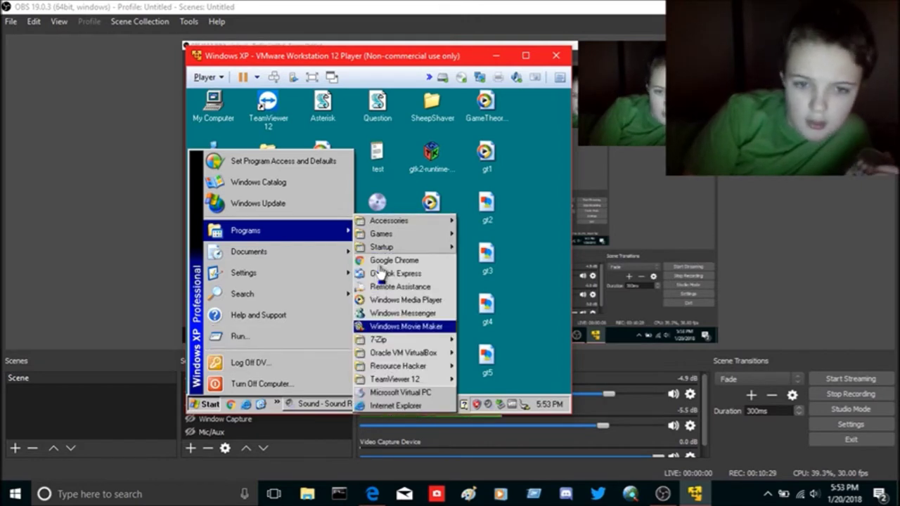
click(390, 327)
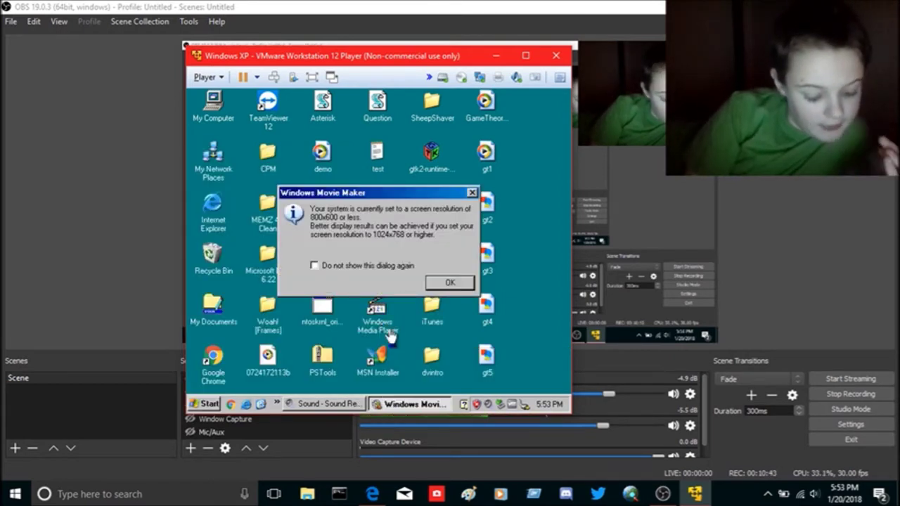
click(445, 282)
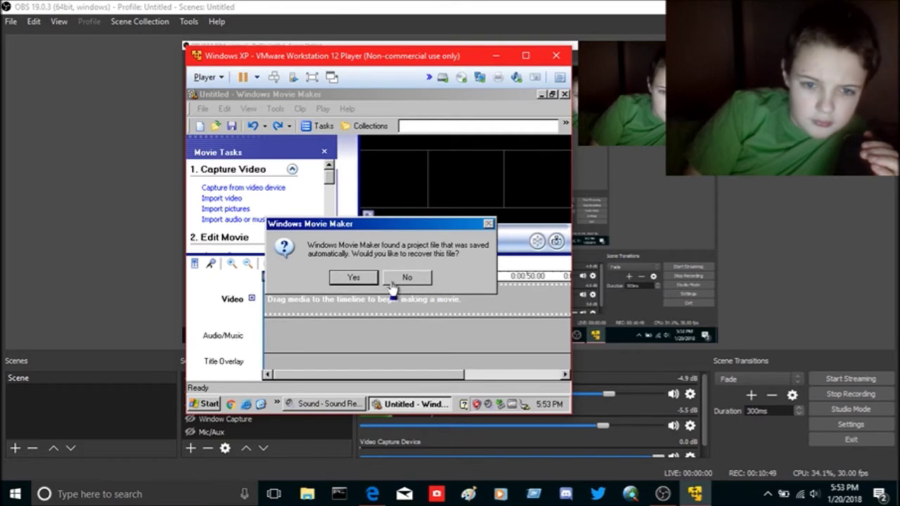
click(398, 280)
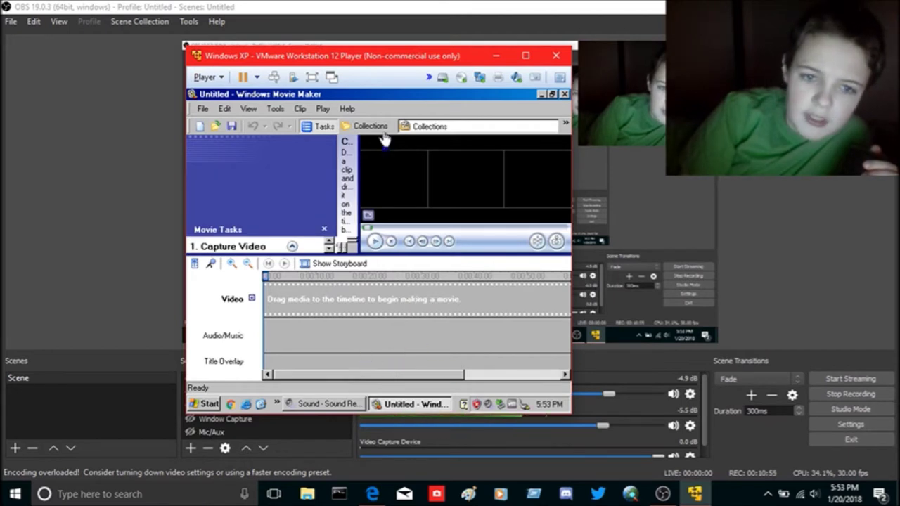
click(564, 94)
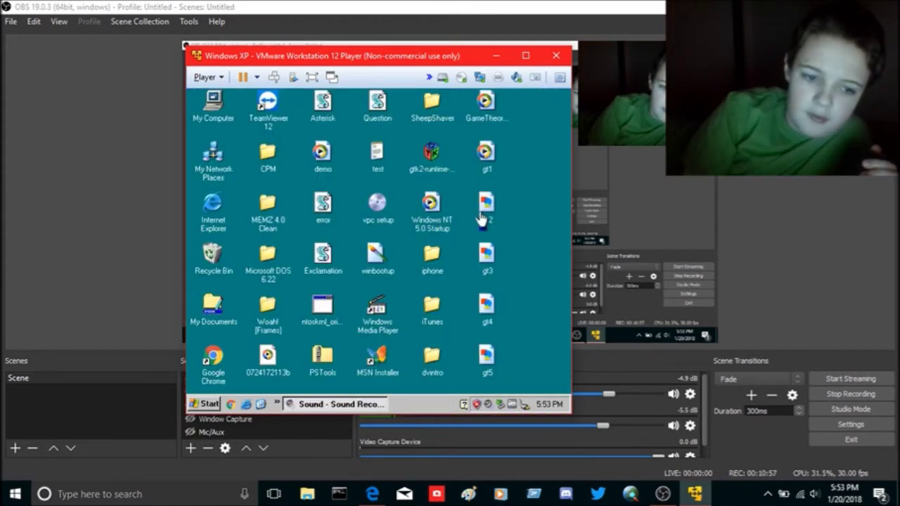
Open the guest's Display Properties and go through the Screen Saver and Desktop pages to the resolution settings.
right_click(439, 221)
click(463, 300)
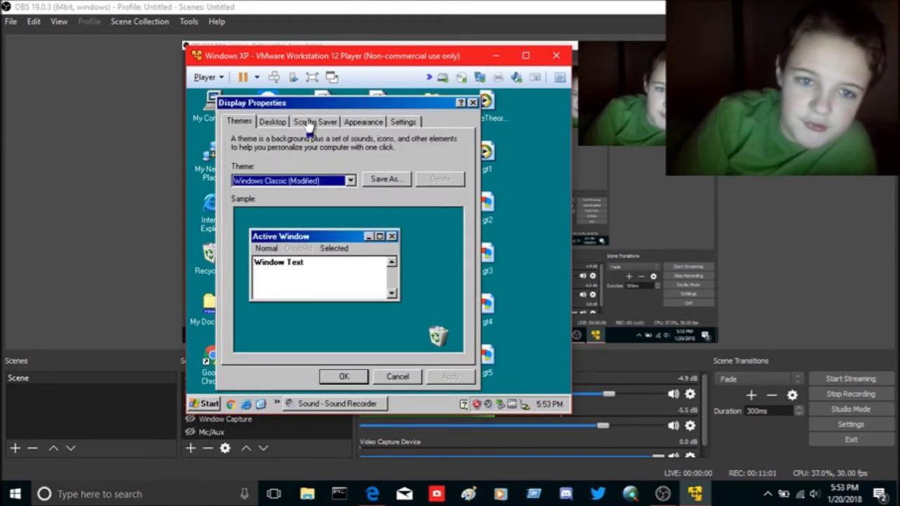
click(320, 122)
click(284, 123)
click(404, 121)
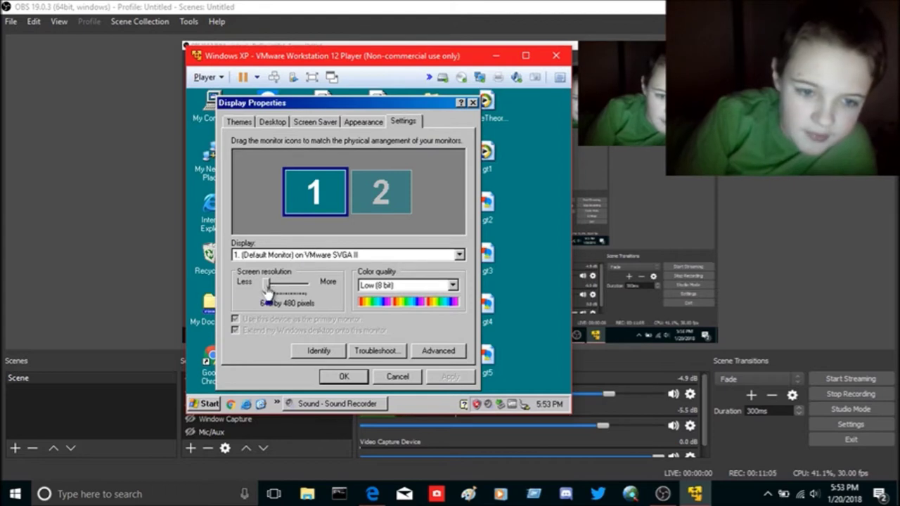
Set the guest's screen resolution to 800 by 600 pixels, keep it, reposition the virtual machine window, and close Display Properties.
drag(267, 290, 271, 289)
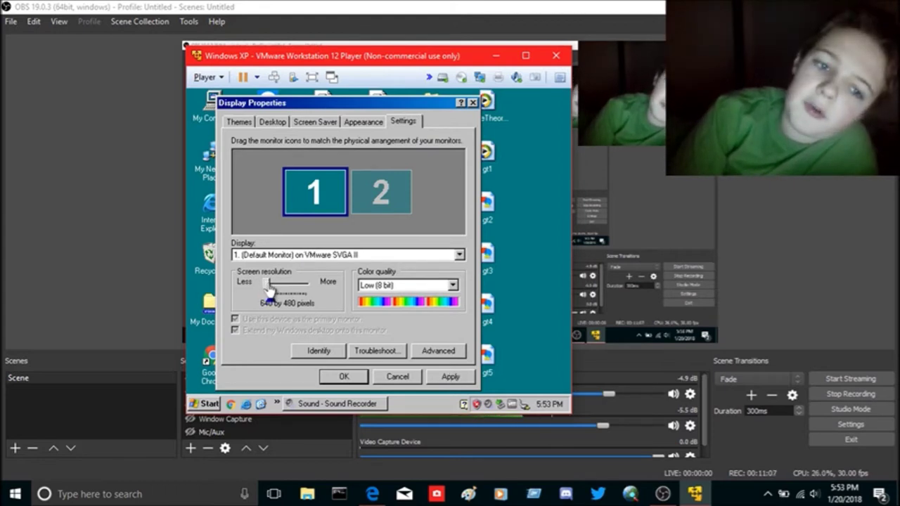
click(450, 376)
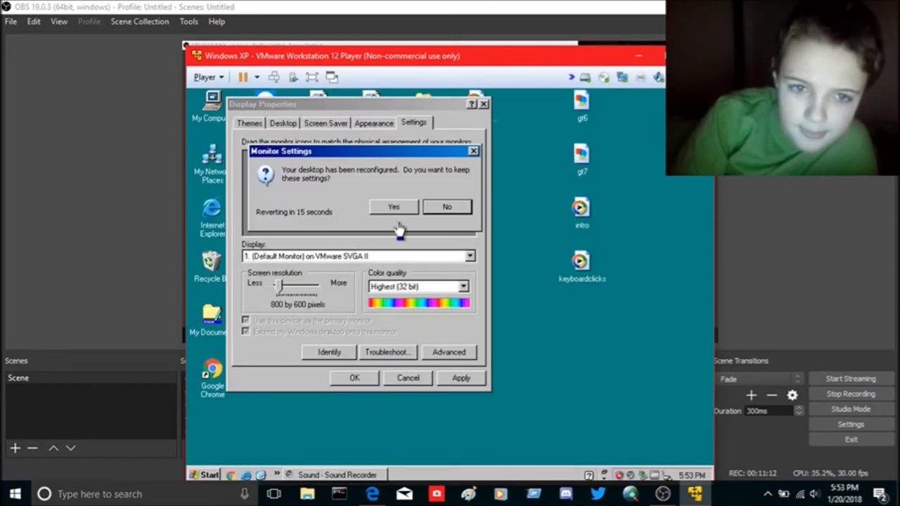
click(392, 207)
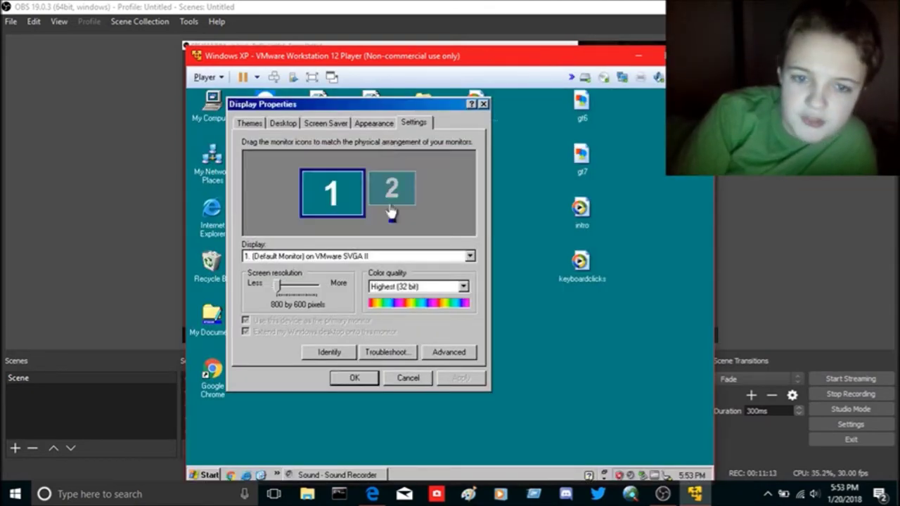
drag(384, 62, 310, 37)
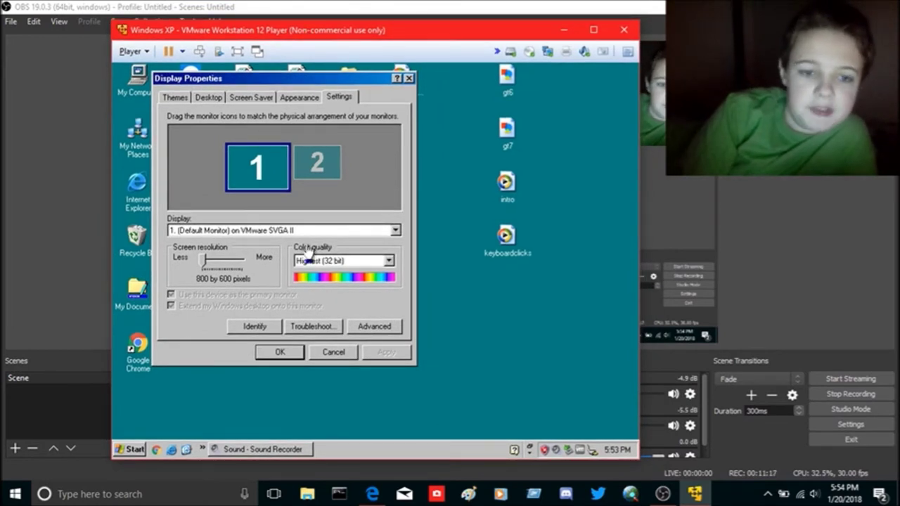
click(298, 353)
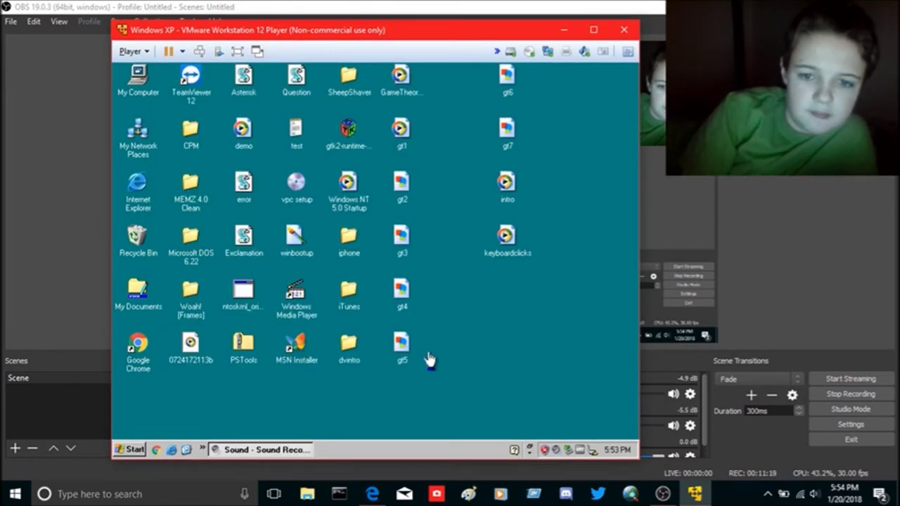
Play the desktop's keyboardclicks sound file in Windows Media Player and close the player.
click(506, 237)
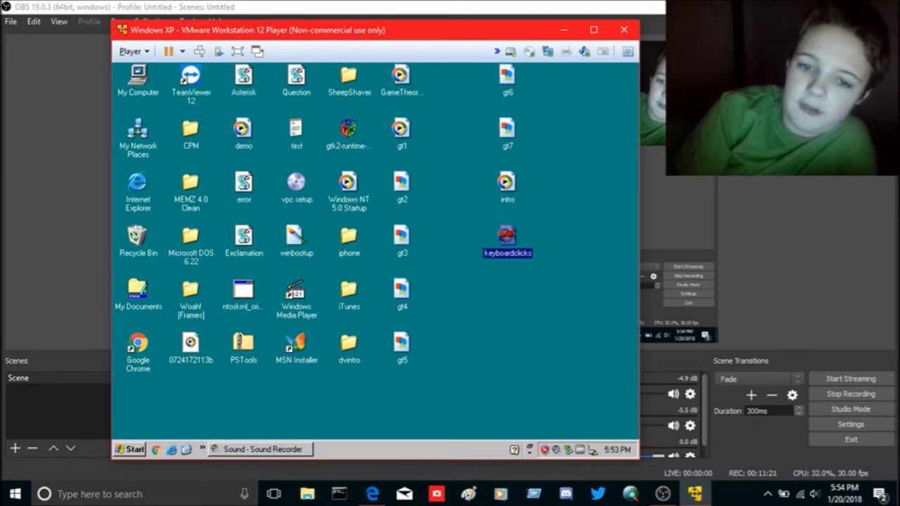
double_click(506, 239)
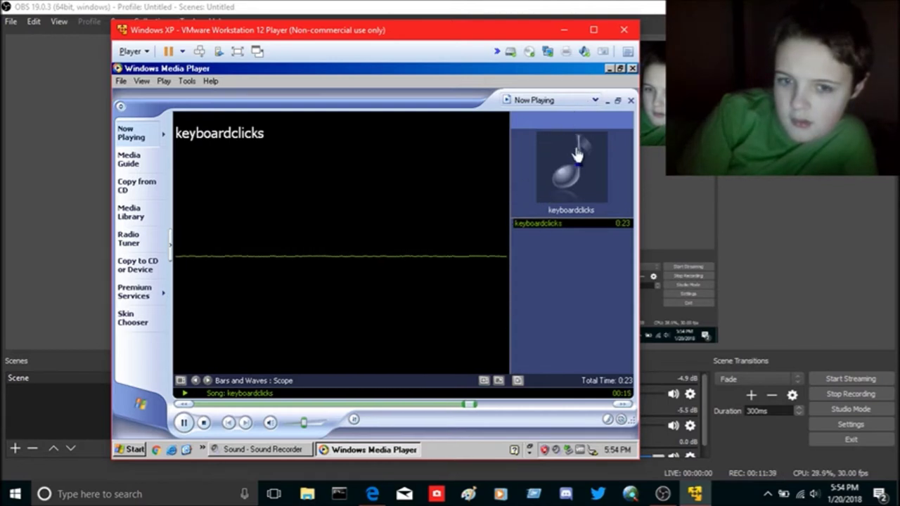
click(632, 69)
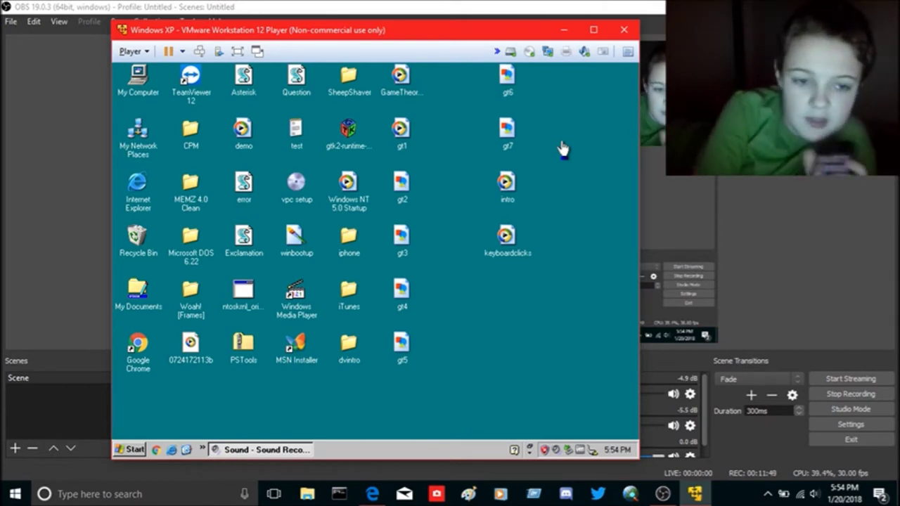
Look through the guest's installed programs, including the full Accessories, Games, Startup and Oracle VM VirtualBox groups.
click(127, 450)
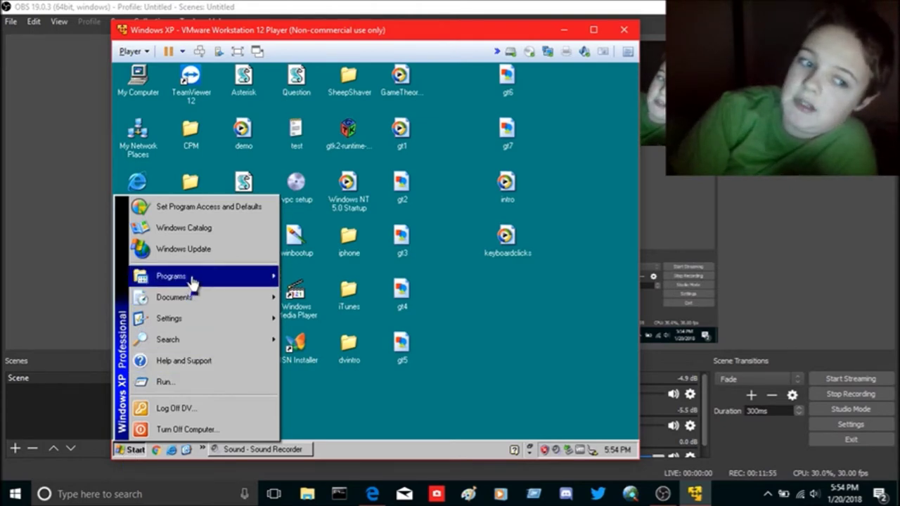
mouse_move(196, 279)
mouse_move(307, 280)
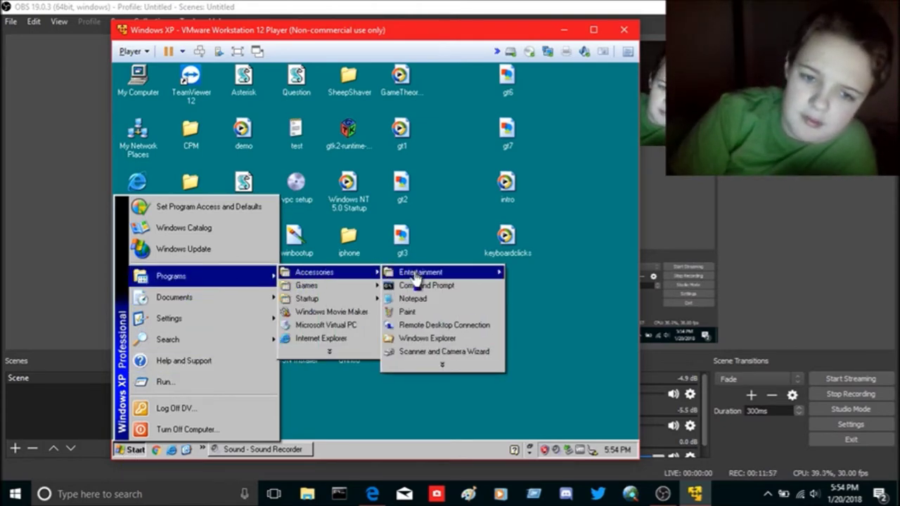
mouse_move(416, 278)
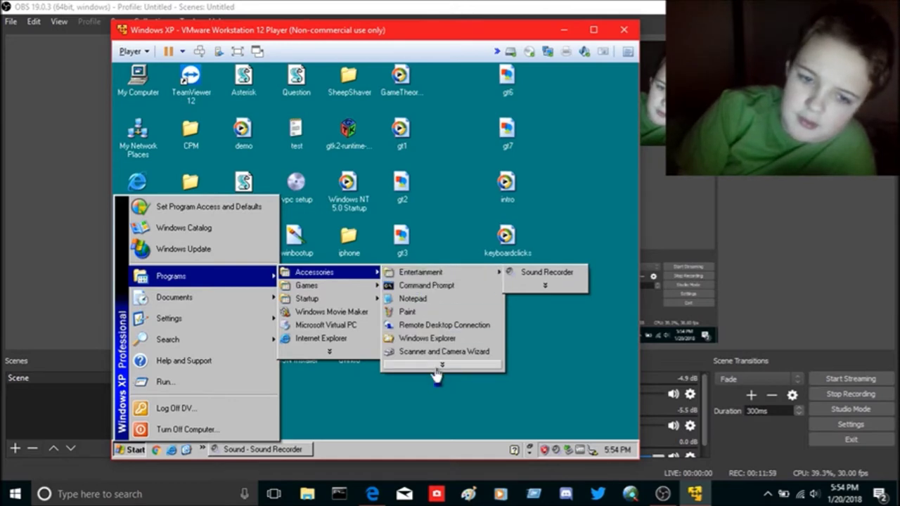
mouse_move(437, 374)
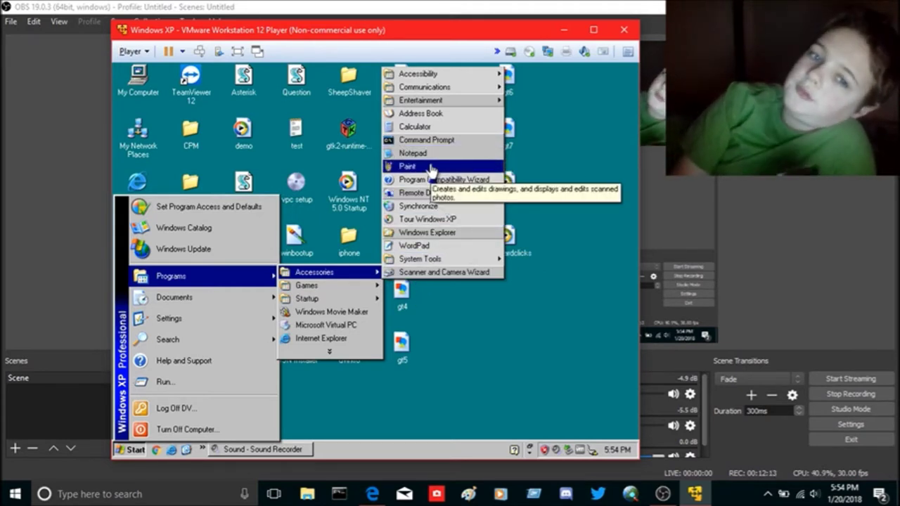
mouse_move(427, 92)
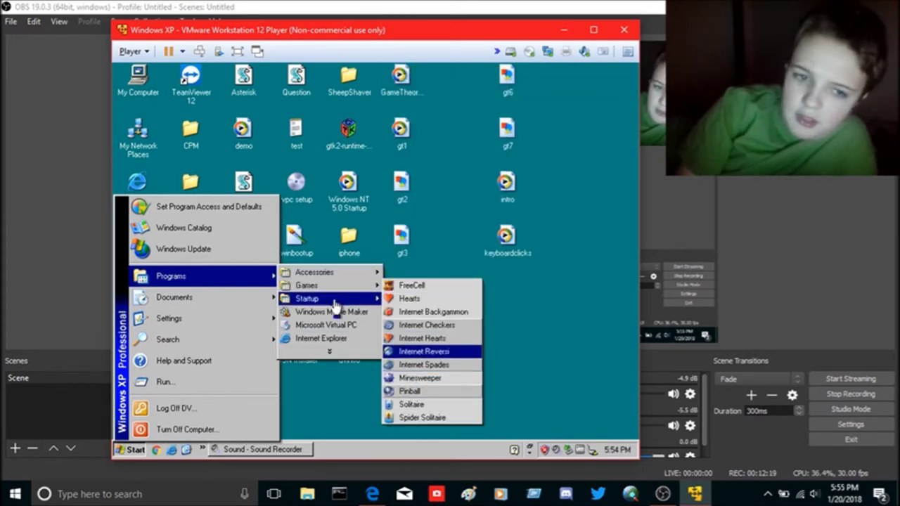
mouse_move(329, 300)
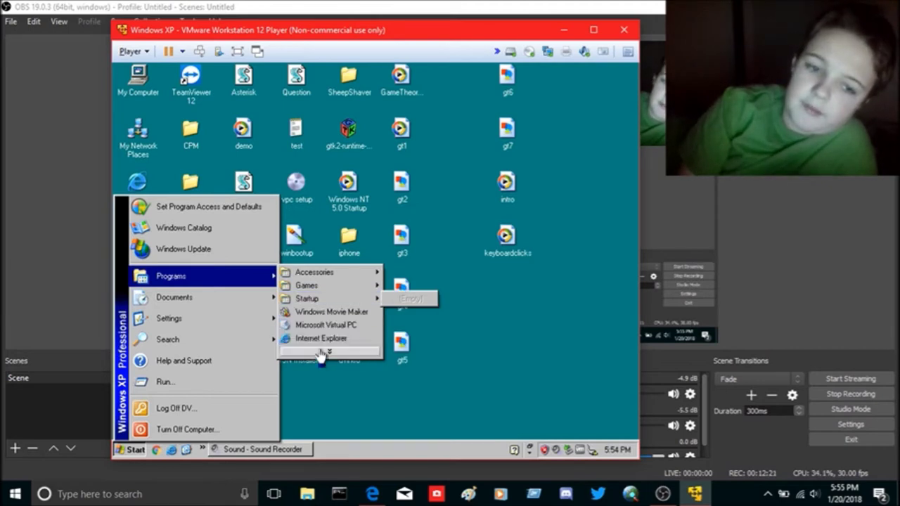
mouse_move(323, 352)
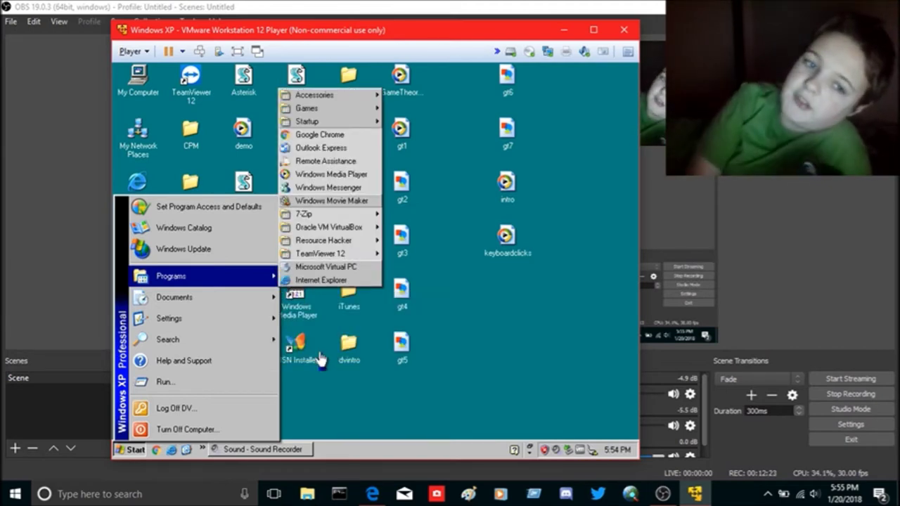
mouse_move(328, 228)
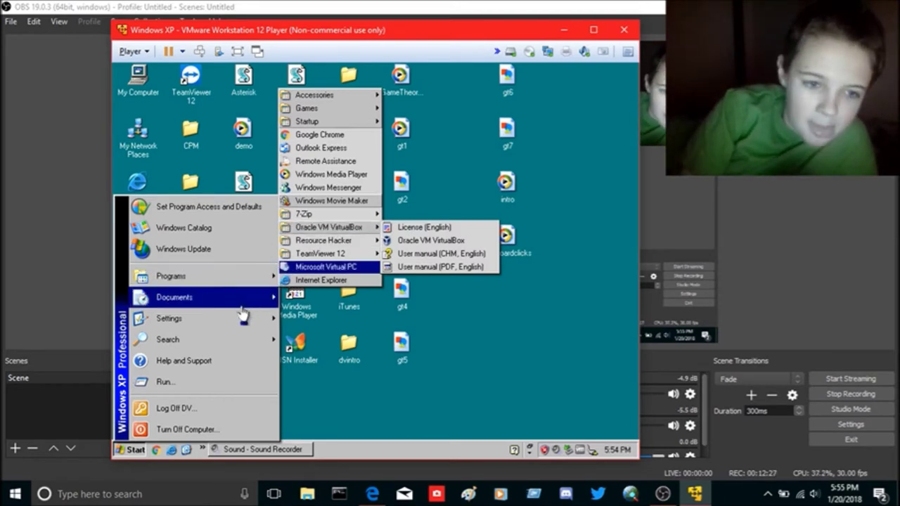
Open Bluetooth Devices from the guest's Control Panel and search for a new device, marking it as set up and ready to be found.
mouse_move(228, 324)
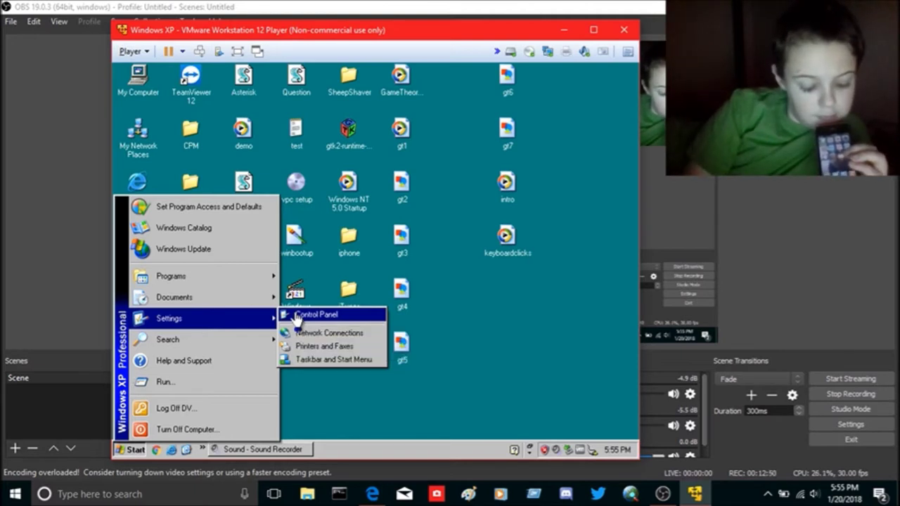
click(295, 316)
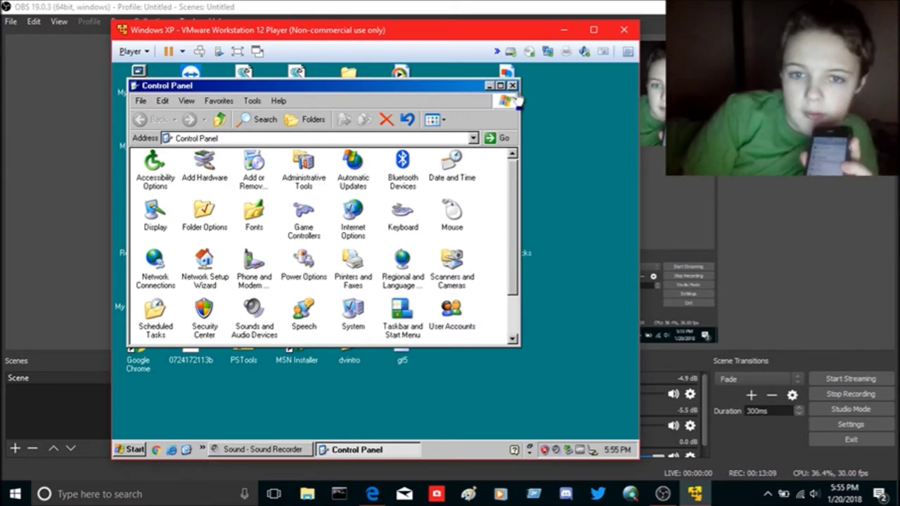
double_click(403, 163)
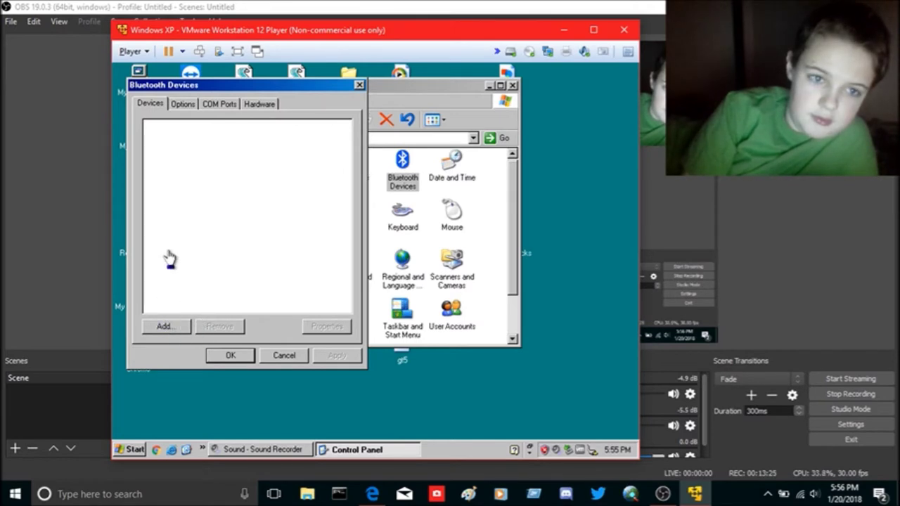
click(151, 329)
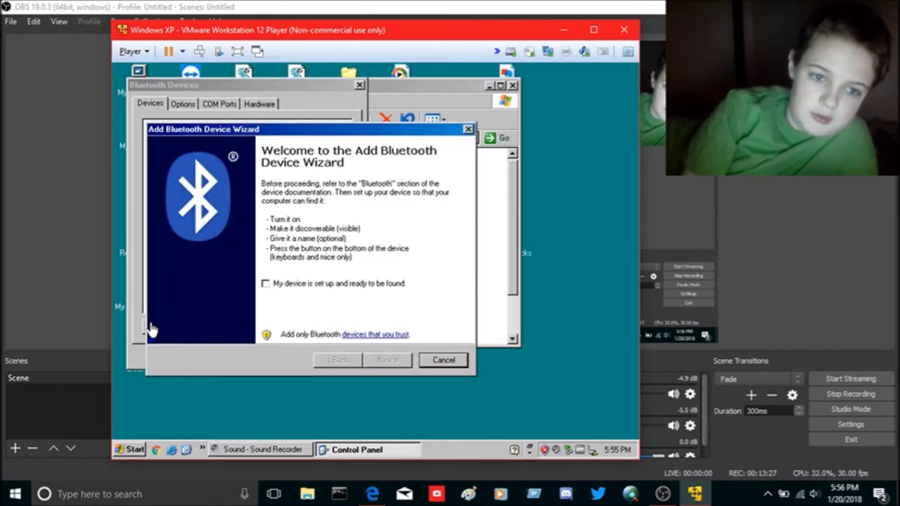
click(282, 284)
click(374, 364)
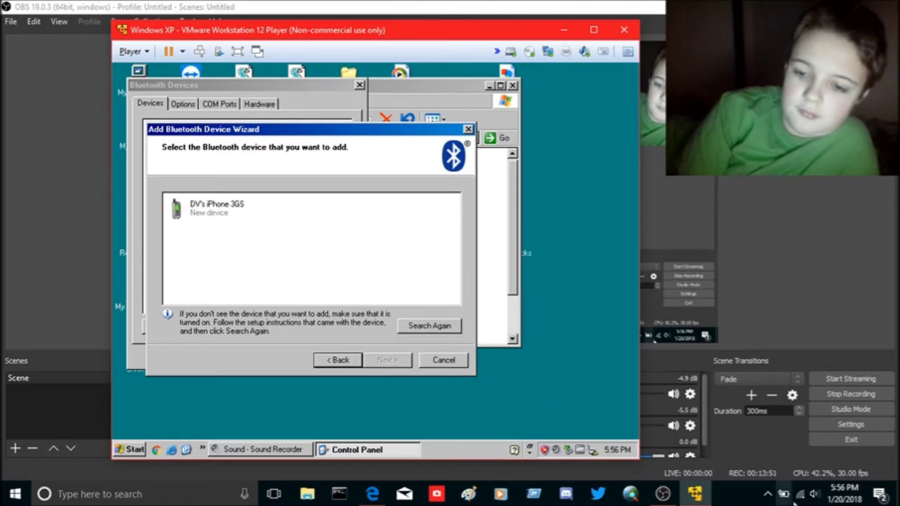
Add the iPhone 3GS as a Bluetooth device without a passkey, finish the wizard, and close Bluetooth Devices and Control Panel.
click(239, 217)
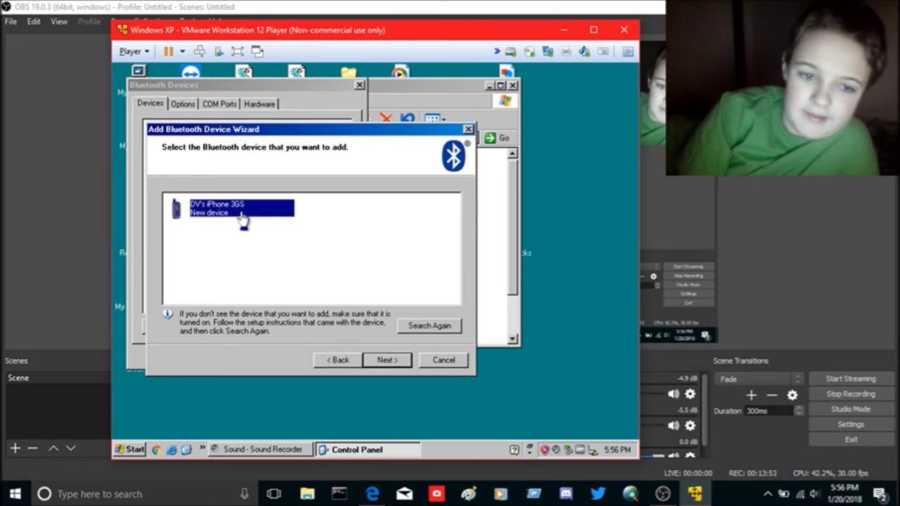
click(402, 363)
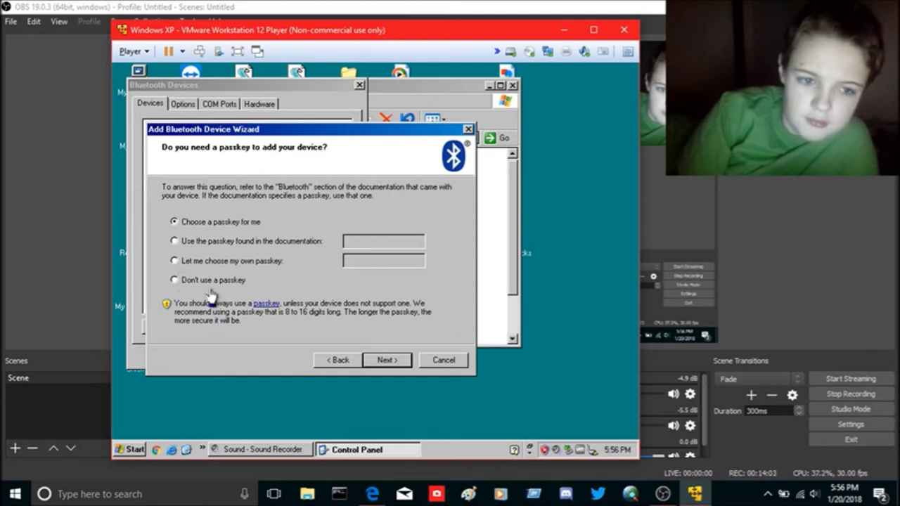
click(180, 285)
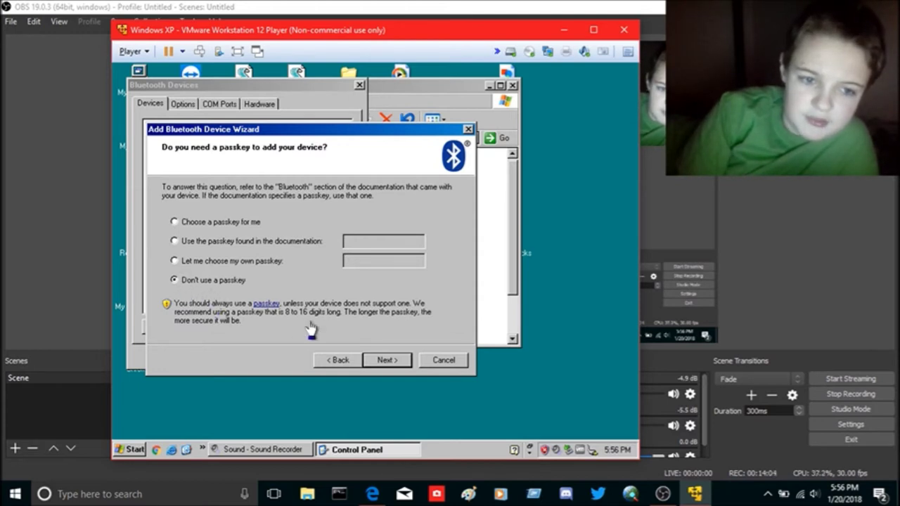
click(388, 360)
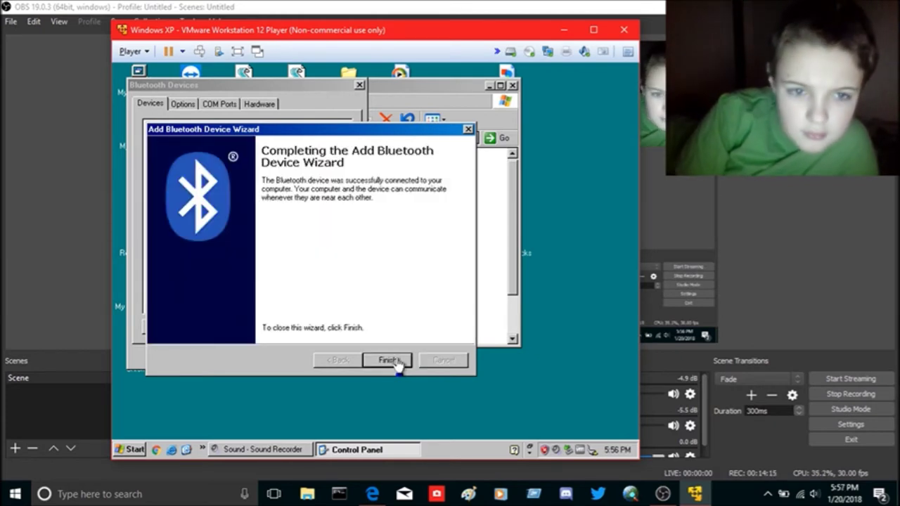
click(388, 360)
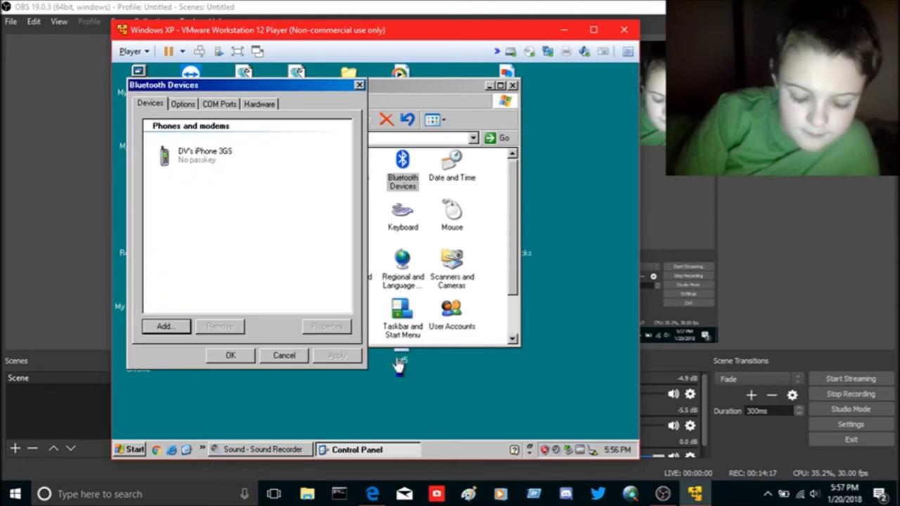
click(231, 355)
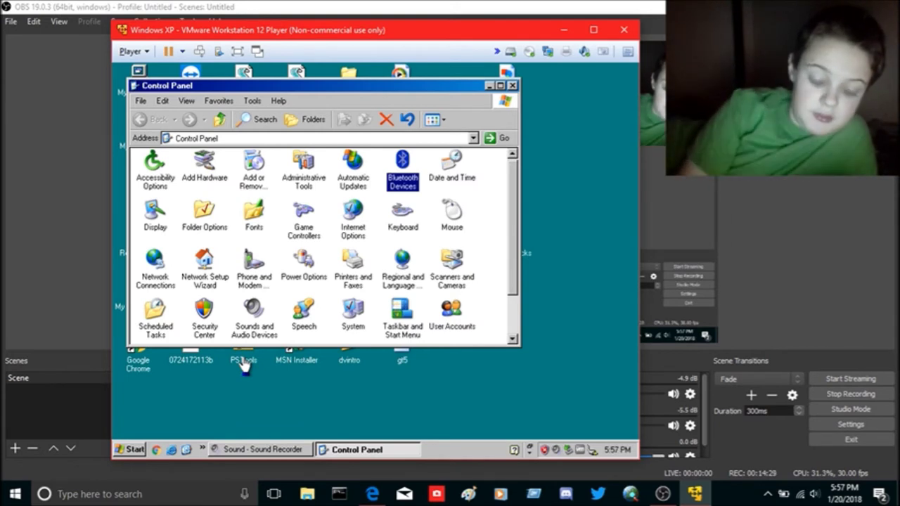
click(512, 85)
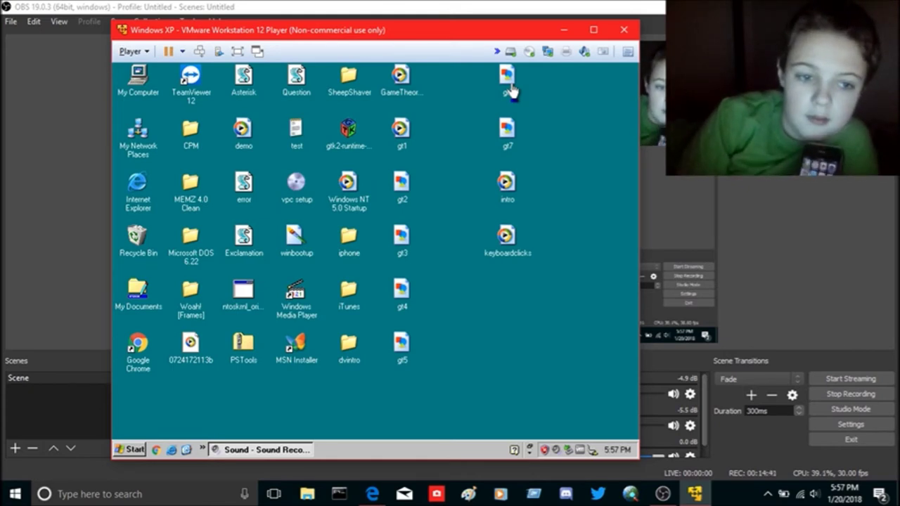
Browse the guest's Games and Accessories programs, open Calculator, and close it again.
click(135, 450)
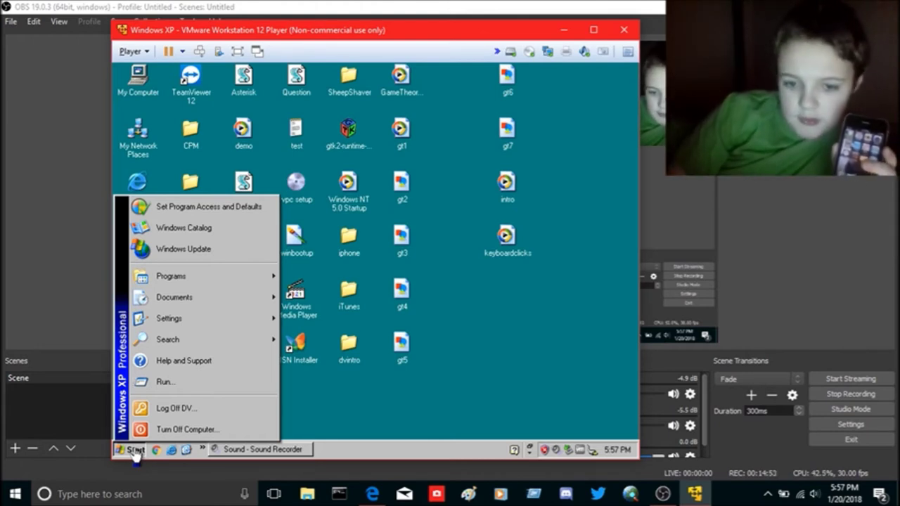
mouse_move(211, 277)
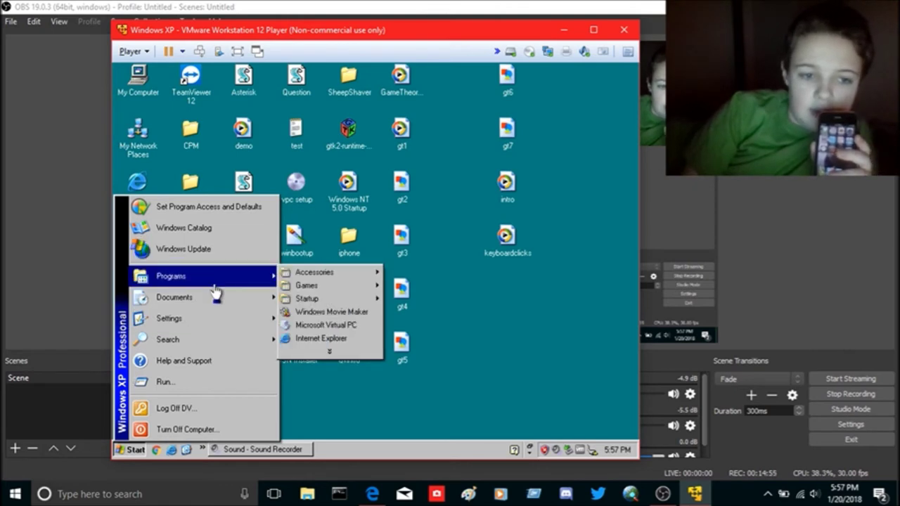
mouse_move(313, 284)
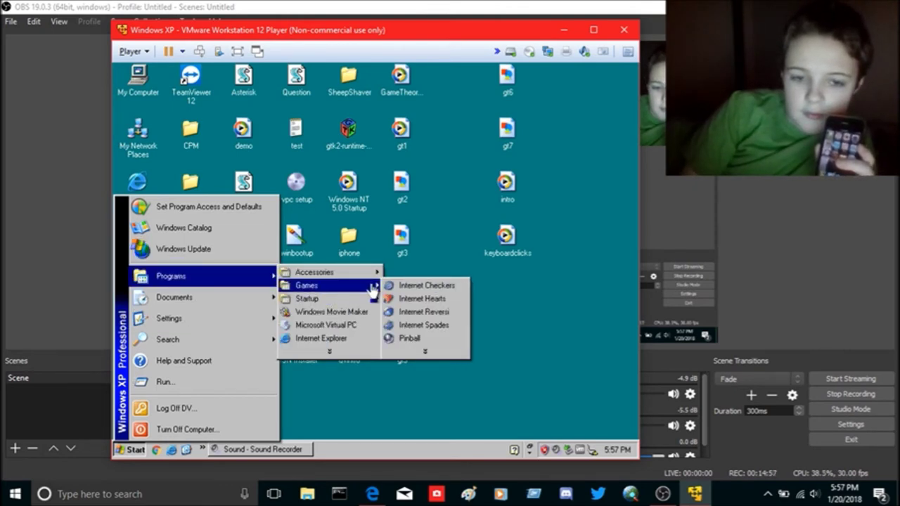
mouse_move(340, 274)
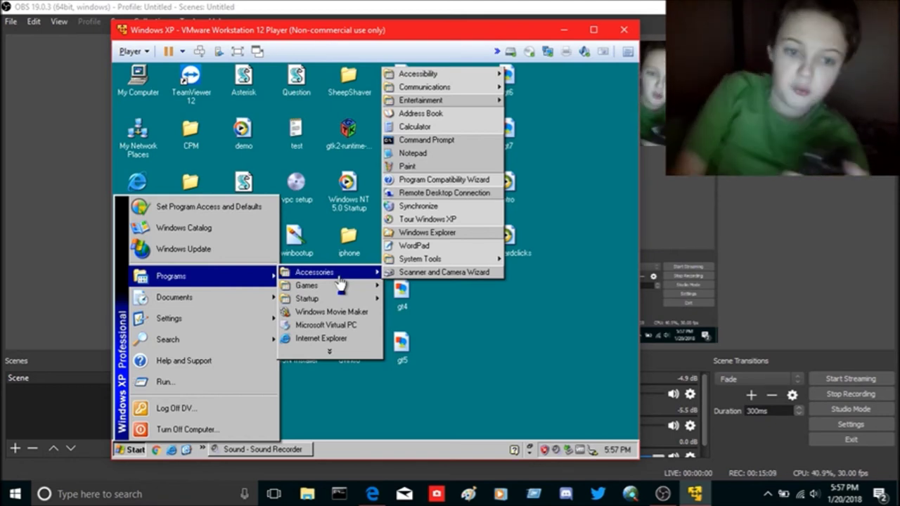
click(333, 352)
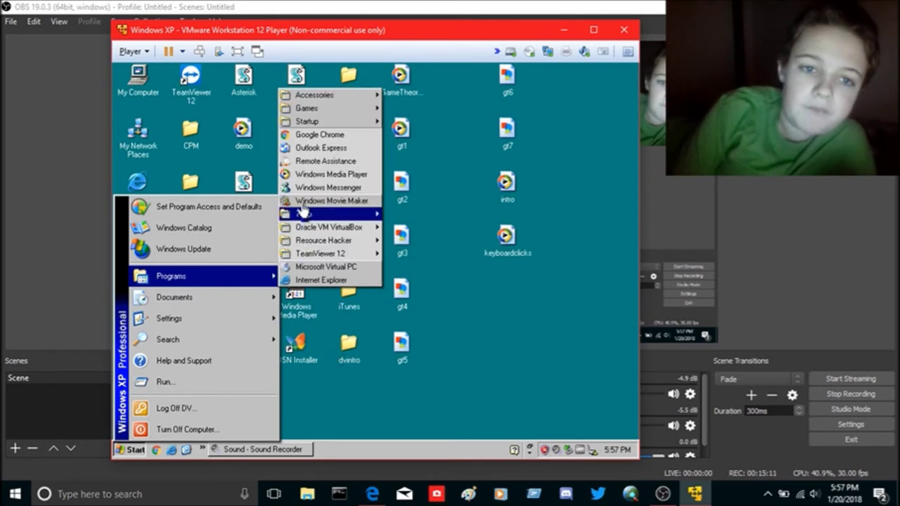
mouse_move(313, 99)
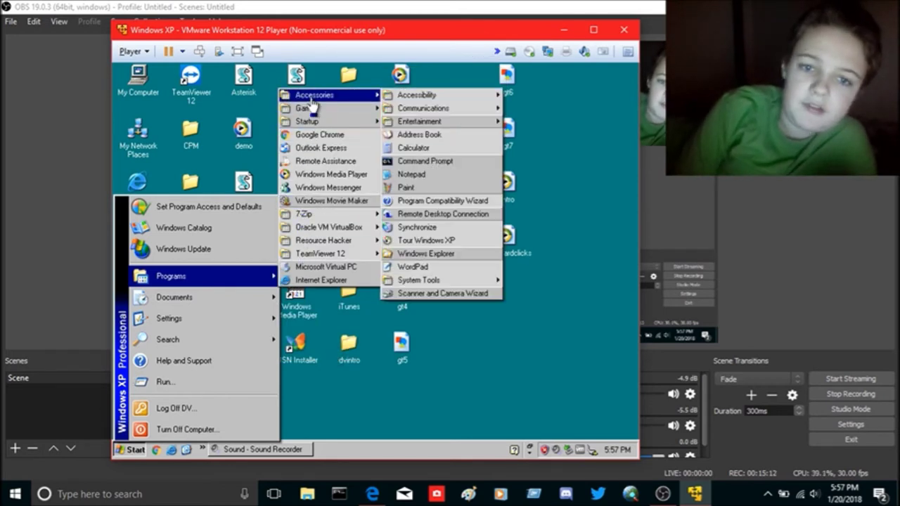
click(424, 149)
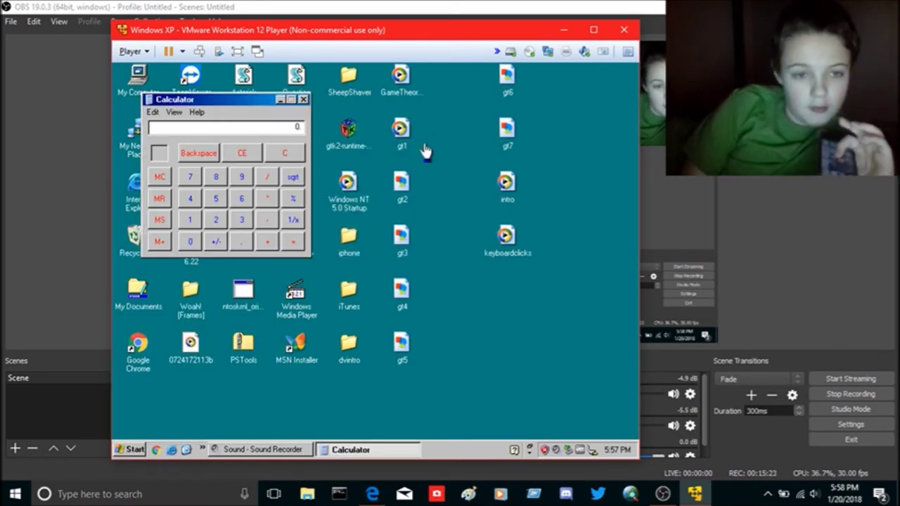
click(303, 99)
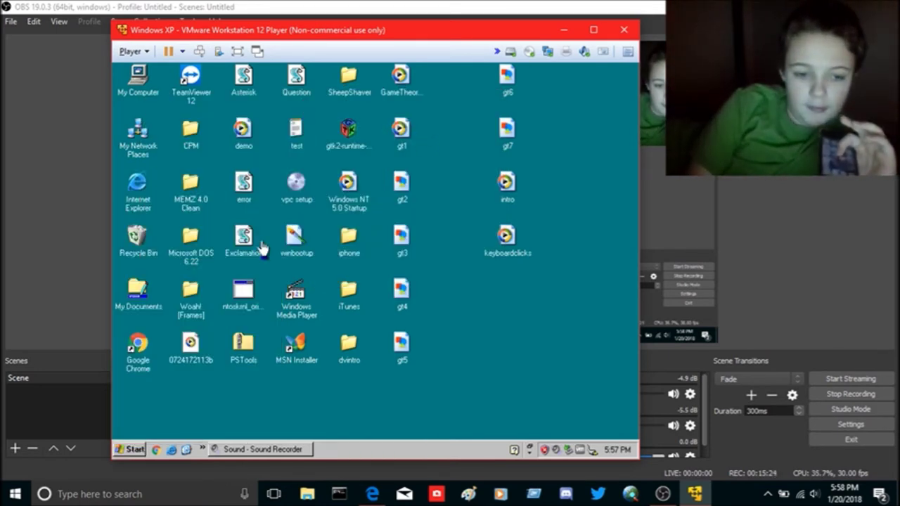
Reopen Calculator from the guest's Accessories and minimize its window.
click(135, 449)
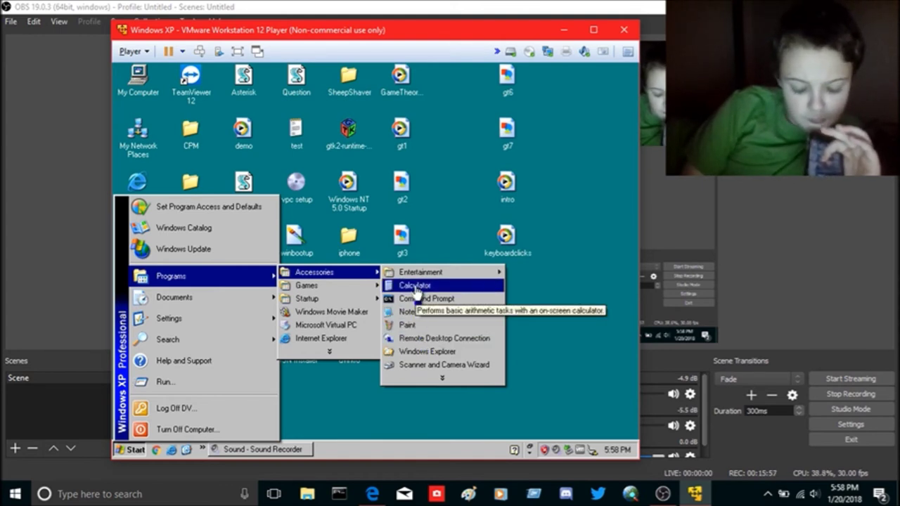
click(416, 287)
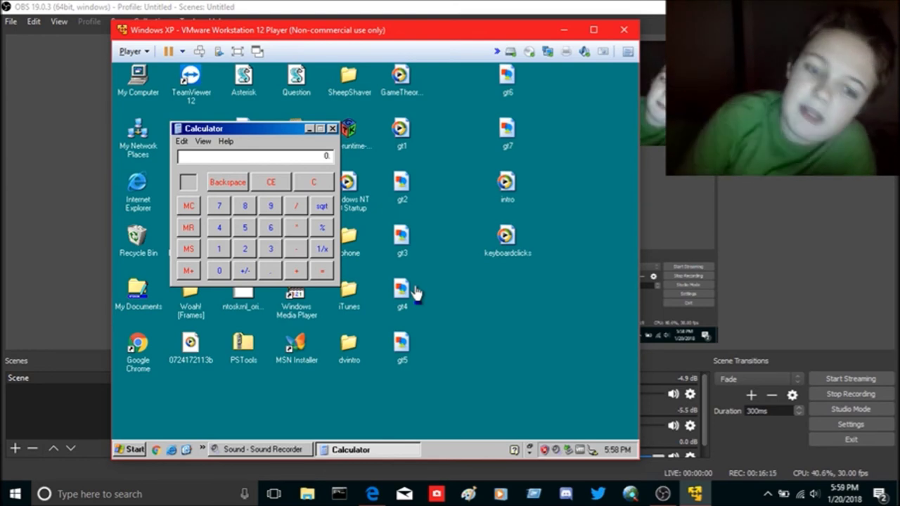
click(309, 130)
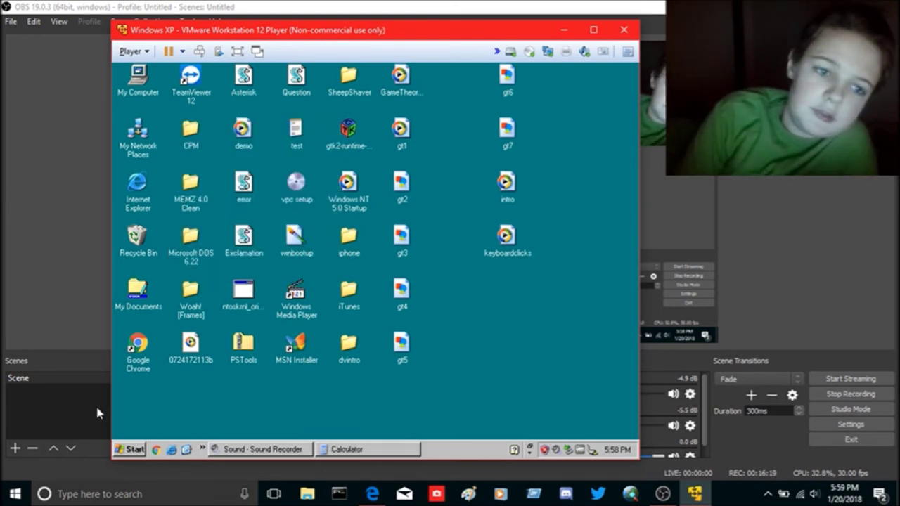
Shut down the Windows XP guest by turning off the computer, and switch to OBS on the host.
click(134, 450)
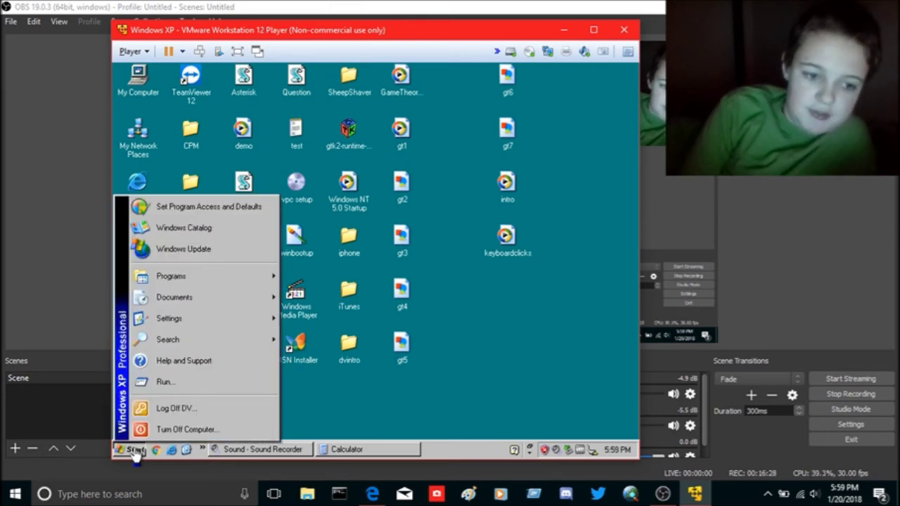
click(188, 435)
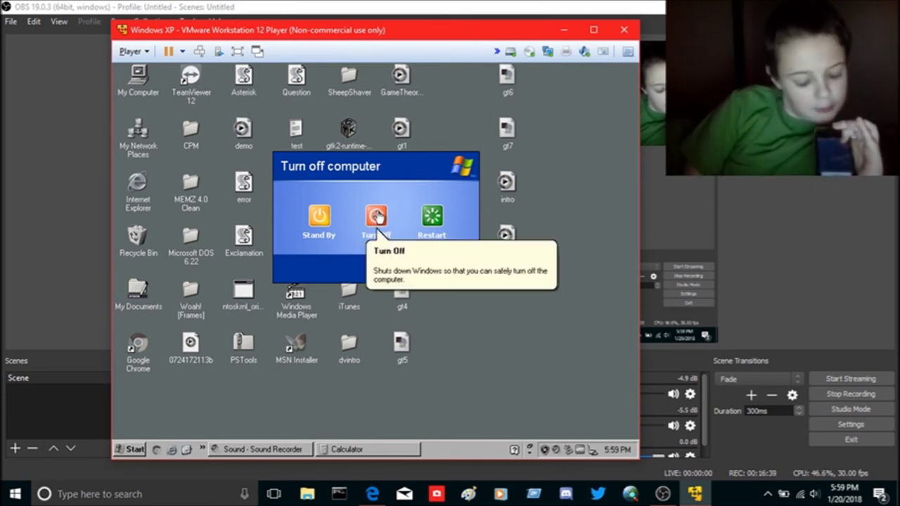
click(378, 217)
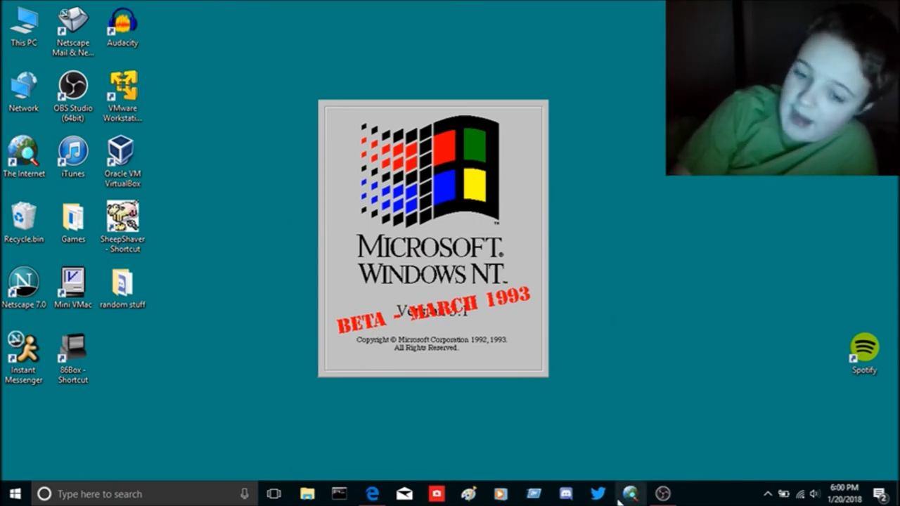
click(663, 493)
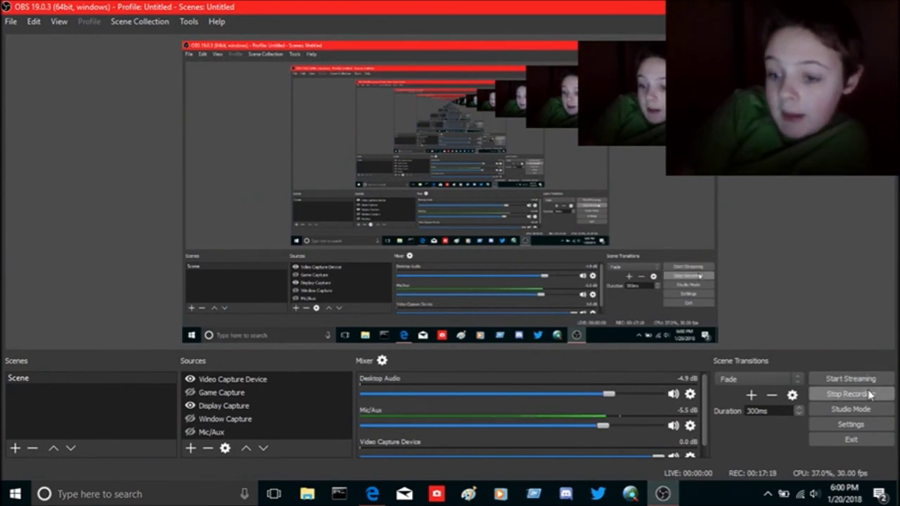